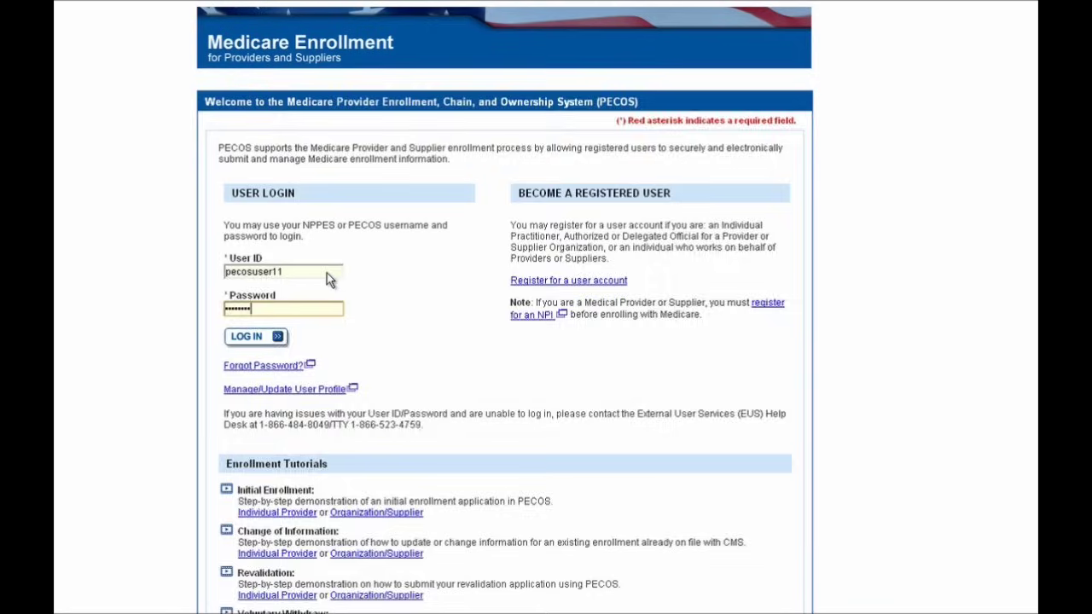
Submit the entered user ID and password to sign in to PECOS.
{"action": "key", "text": "Return"}
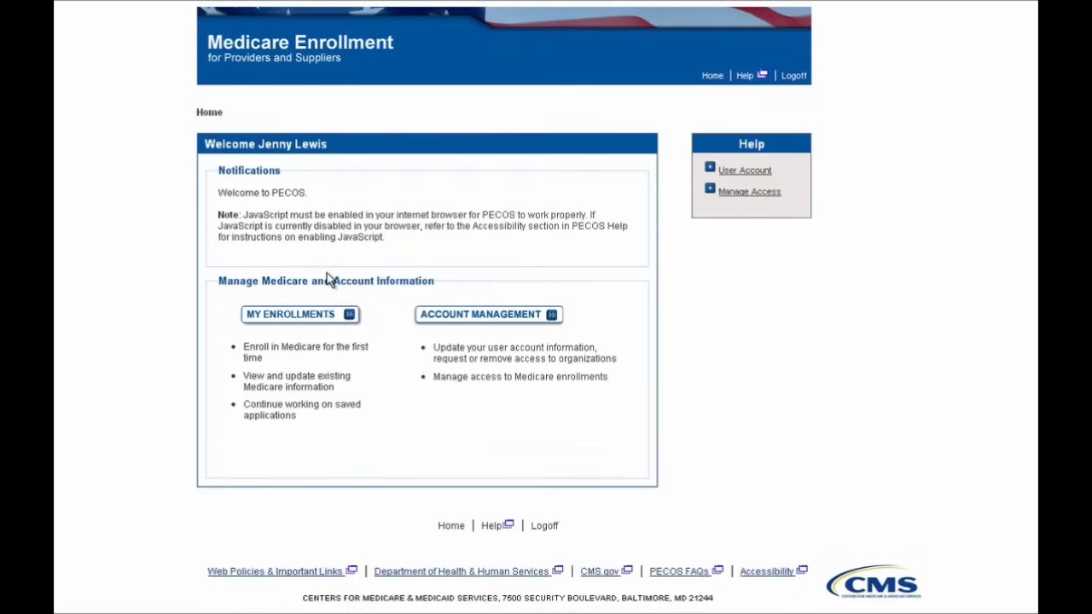
Start a new enrollment application from My Enrollments.
{"action": "left_click", "coordinate": [316, 327]}
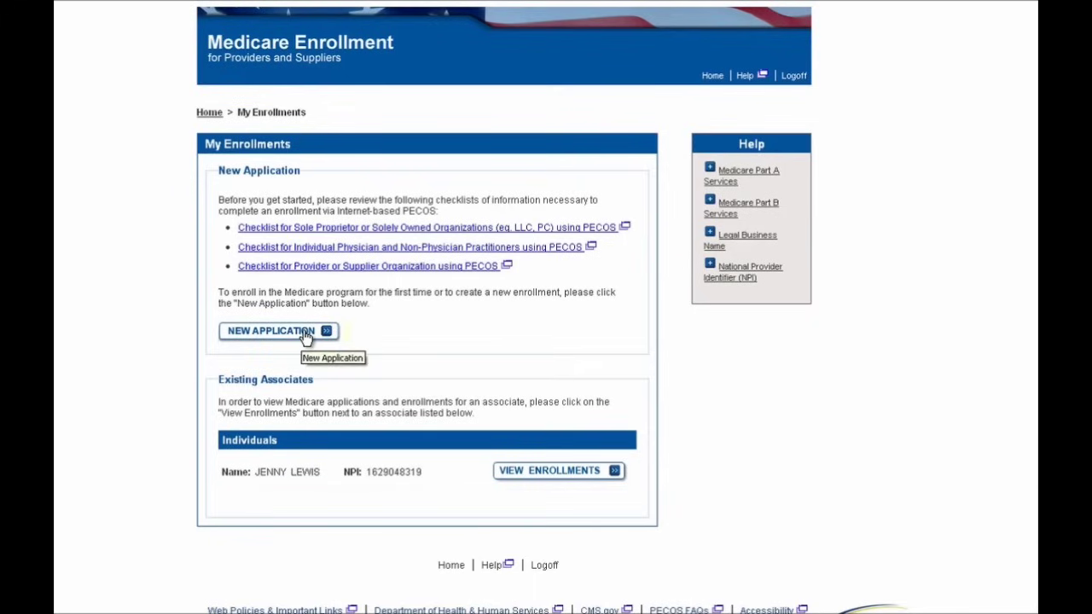
{"action": "left_click", "coordinate": [303, 335]}
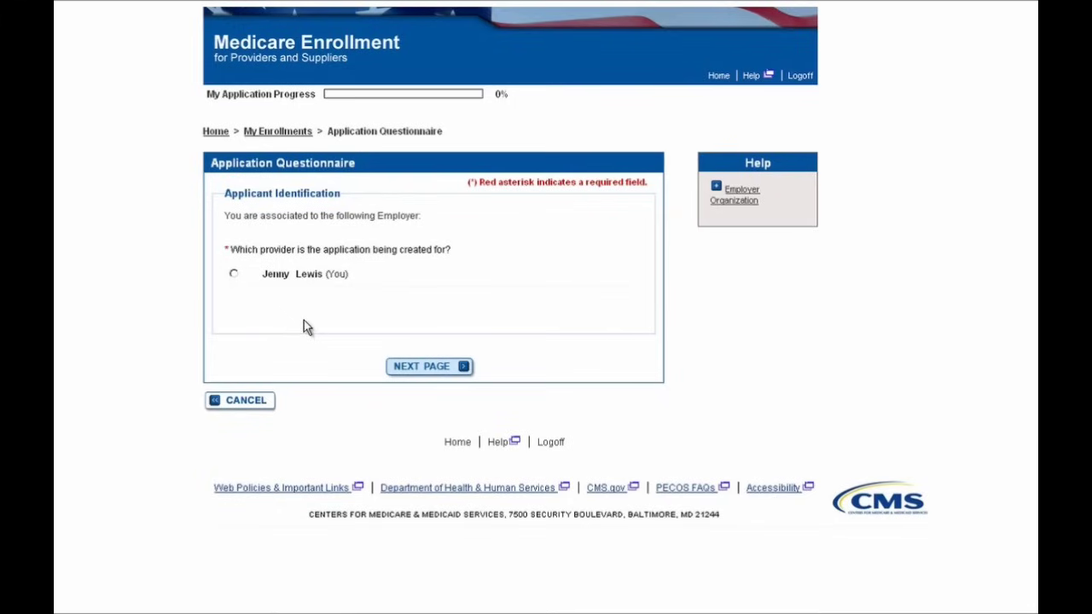
Choose oneself as the applicant and answer No to enrolling solely to order and refer.
{"action": "left_click", "coordinate": [288, 282]}
{"action": "left_click", "coordinate": [424, 368]}
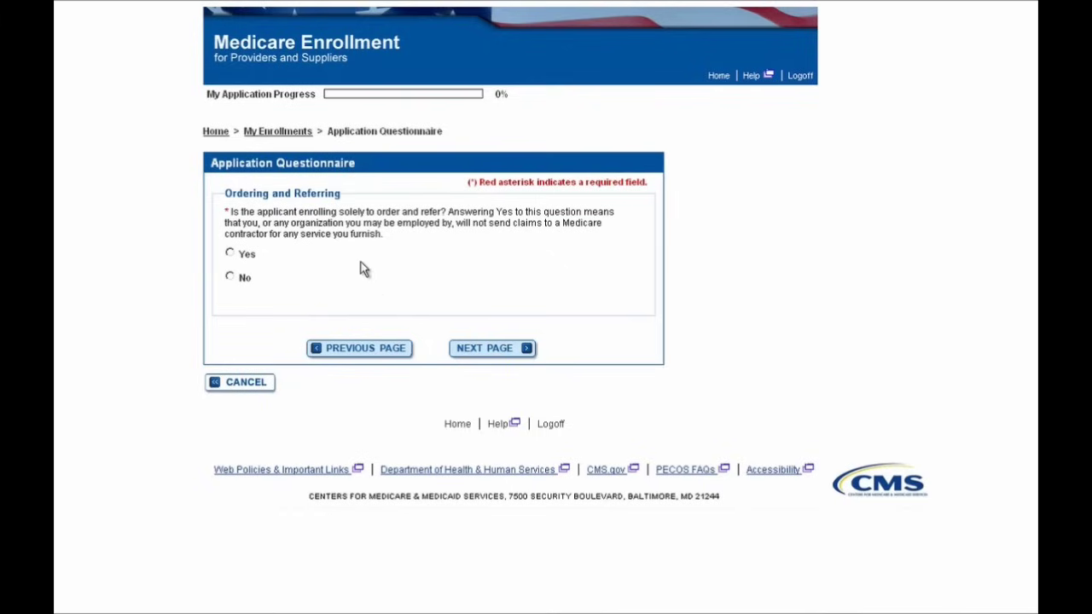
{"action": "left_click", "coordinate": [245, 282]}
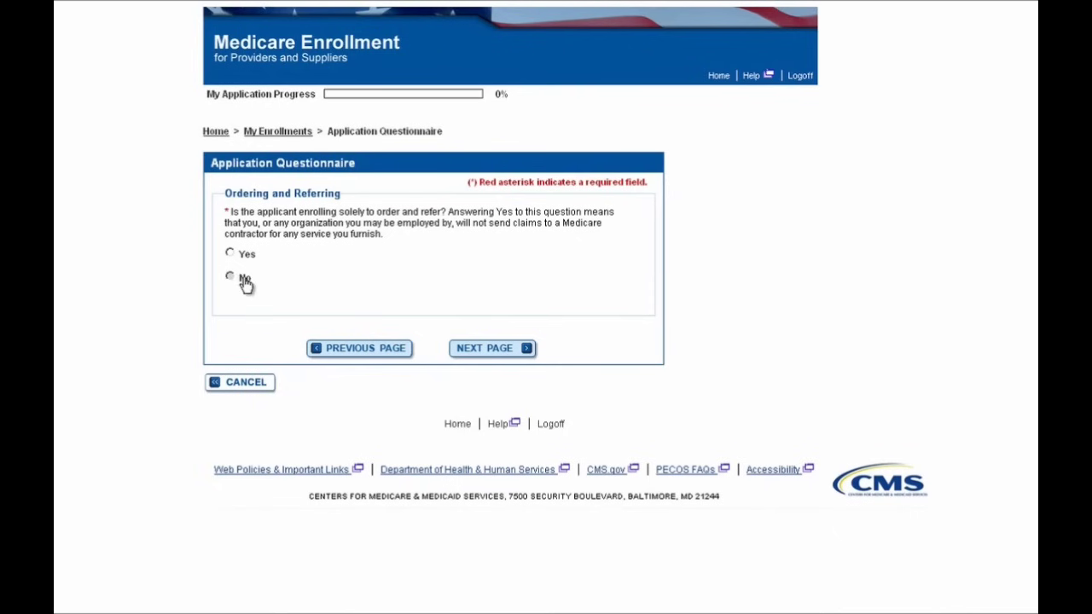
{"action": "left_click", "coordinate": [461, 352]}
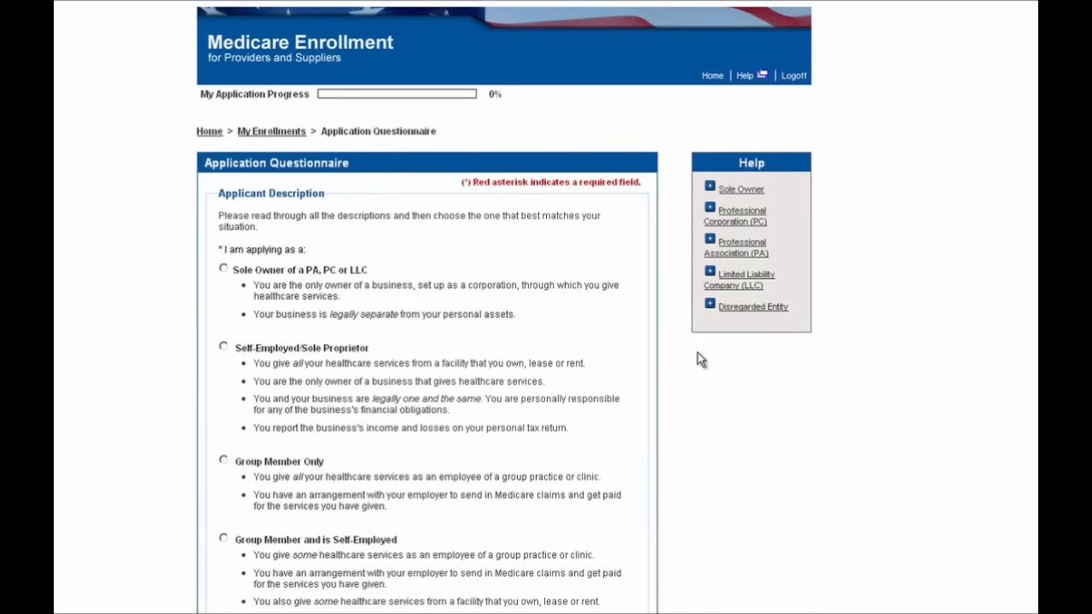
Select Group Member Only as the applicant description and continue to identification details.
{"action": "scroll", "coordinate": [697, 360], "scroll_direction": "down", "scroll_amount": 3}
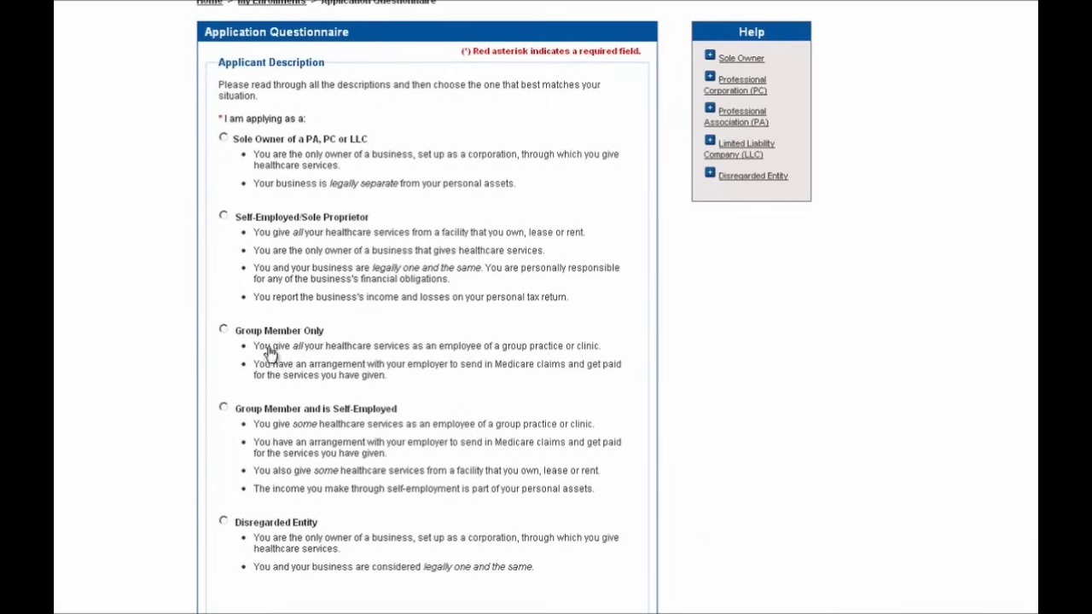
{"action": "left_click", "coordinate": [223, 331]}
{"action": "scroll", "coordinate": [693, 337], "scroll_direction": "down", "scroll_amount": 2}
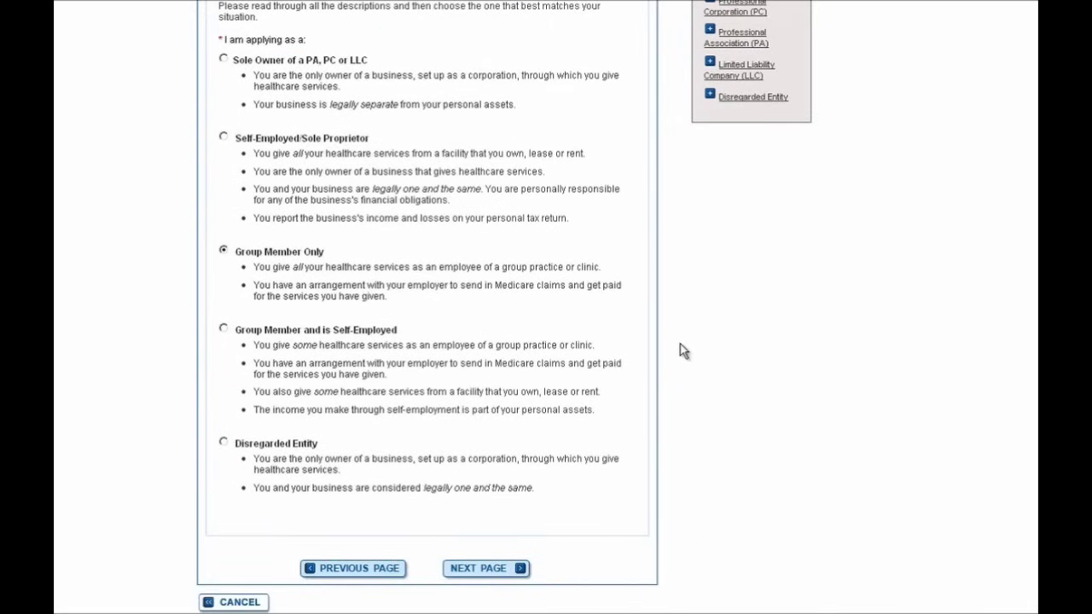
{"action": "left_click", "coordinate": [469, 569]}
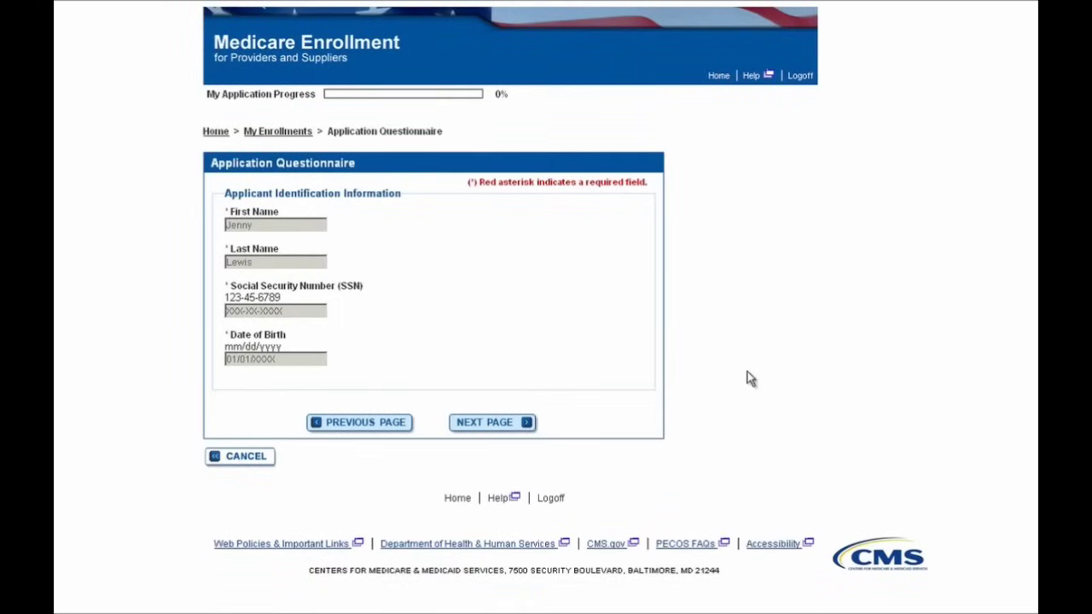
Accept the prefilled identification details and set ARIZONA as the state where services are rendered.
{"action": "left_click", "coordinate": [503, 427]}
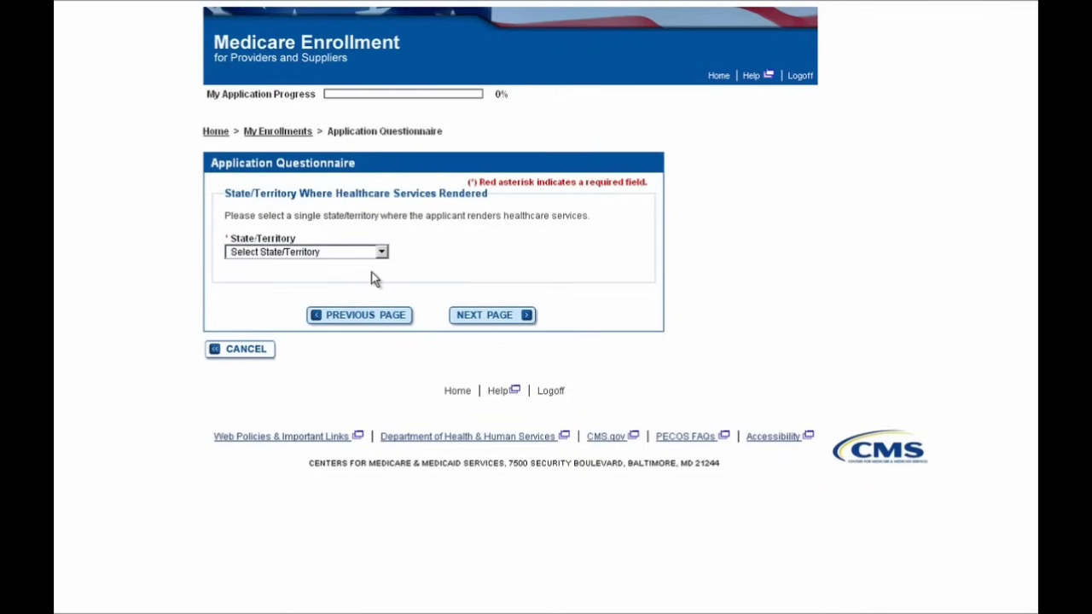
{"action": "left_click", "coordinate": [357, 256]}
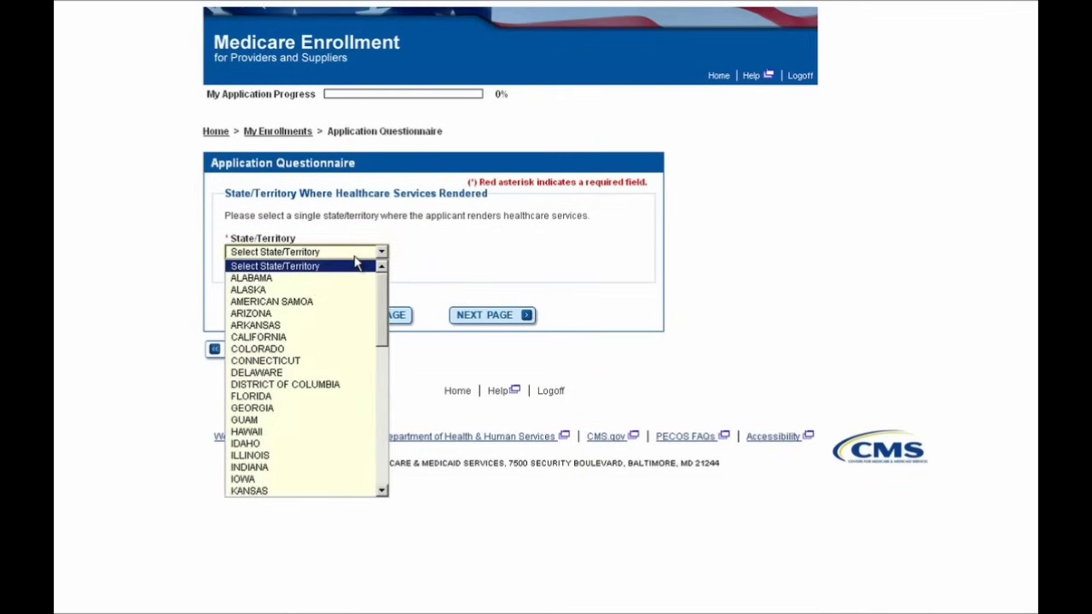
{"action": "left_click", "coordinate": [345, 314]}
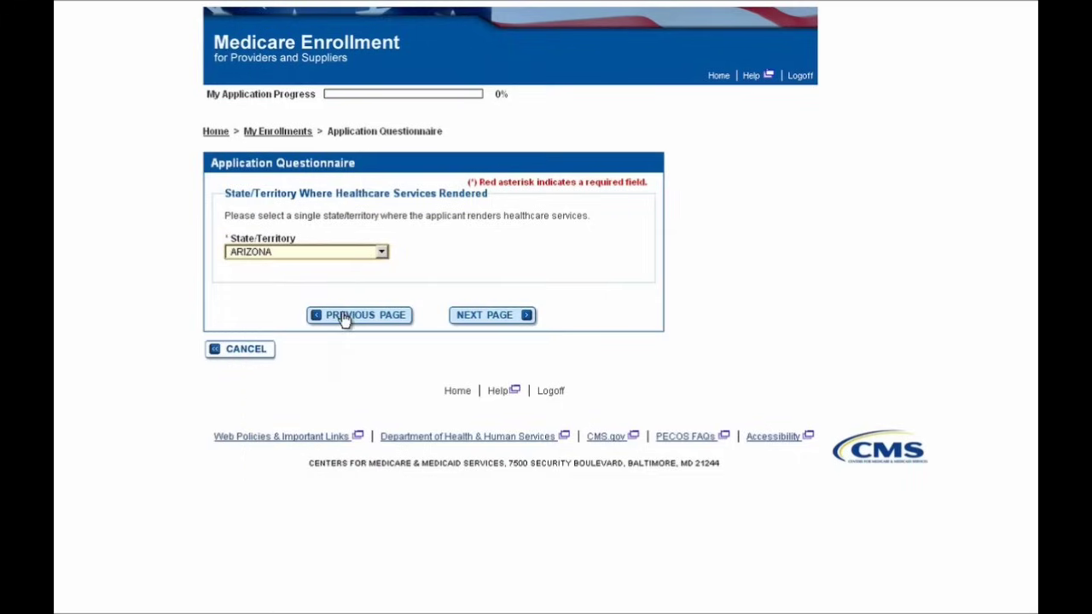
{"action": "left_click", "coordinate": [475, 322]}
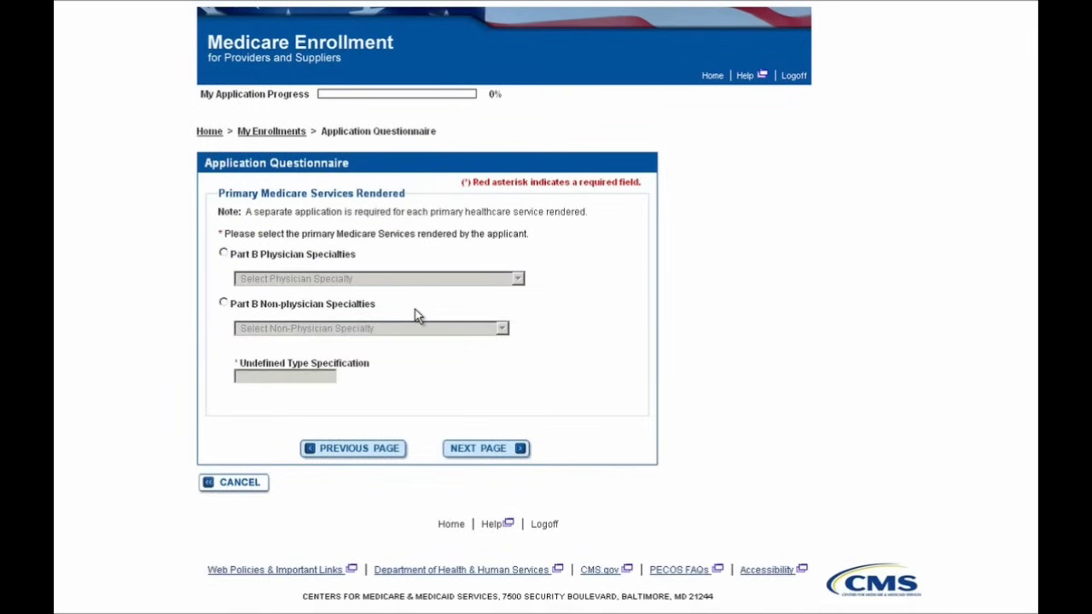
Choose Part B Physician Specialties with INTERNAL MEDICINE as the primary specialty.
{"action": "left_click", "coordinate": [268, 256]}
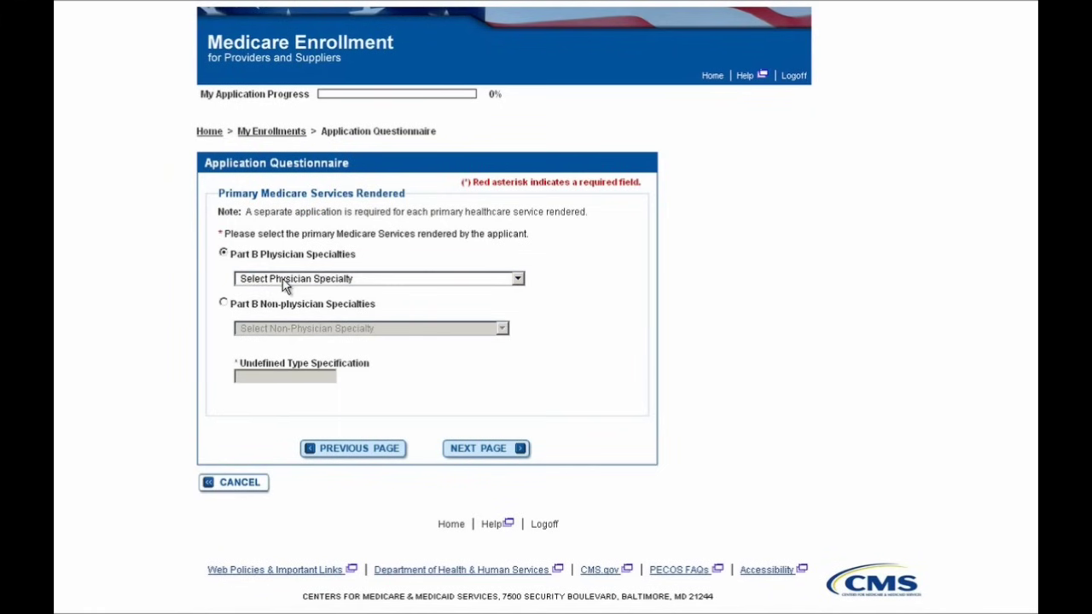
{"action": "left_click", "coordinate": [282, 280]}
{"action": "scroll", "coordinate": [309, 381], "scroll_direction": "down", "scroll_amount": 4}
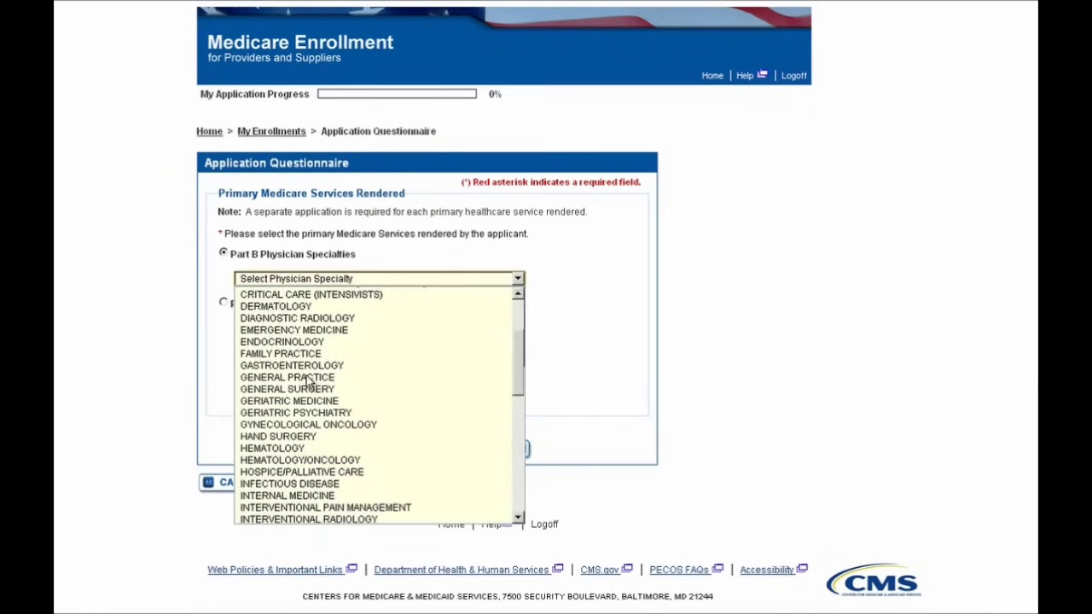
{"action": "left_click", "coordinate": [313, 497]}
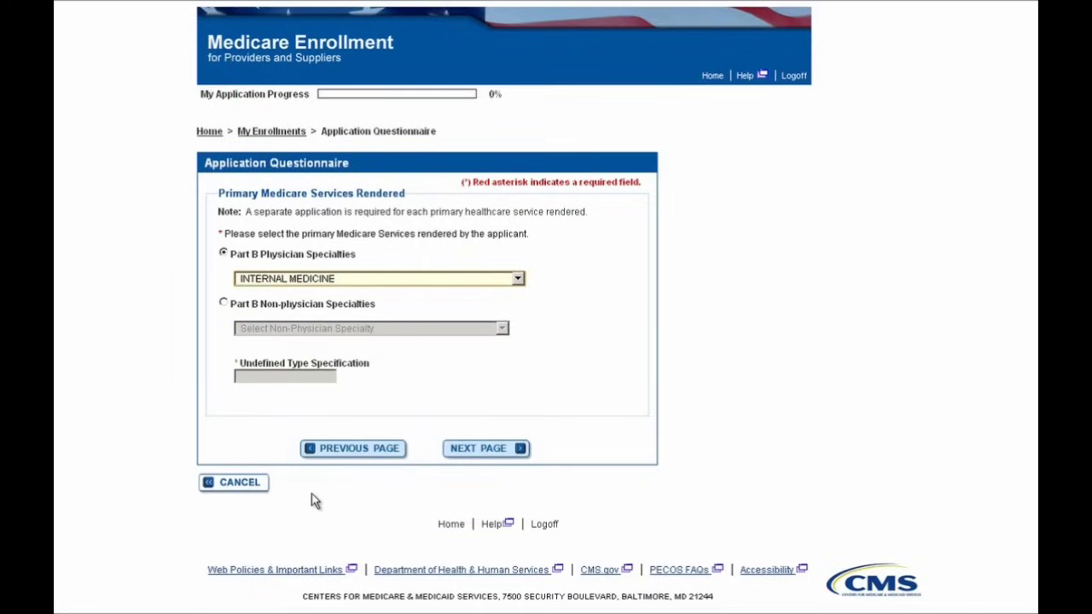
{"action": "left_click", "coordinate": [455, 452]}
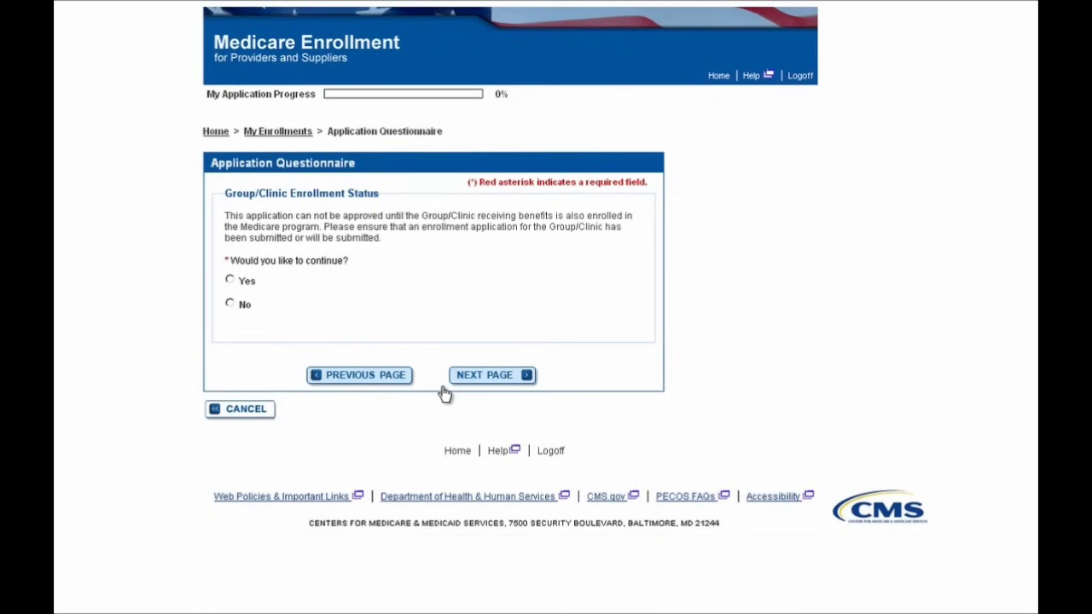
Answer Yes to continuing despite the group notice, confirm the reason, and start the application.
{"action": "left_click", "coordinate": [245, 283]}
{"action": "left_click", "coordinate": [484, 379]}
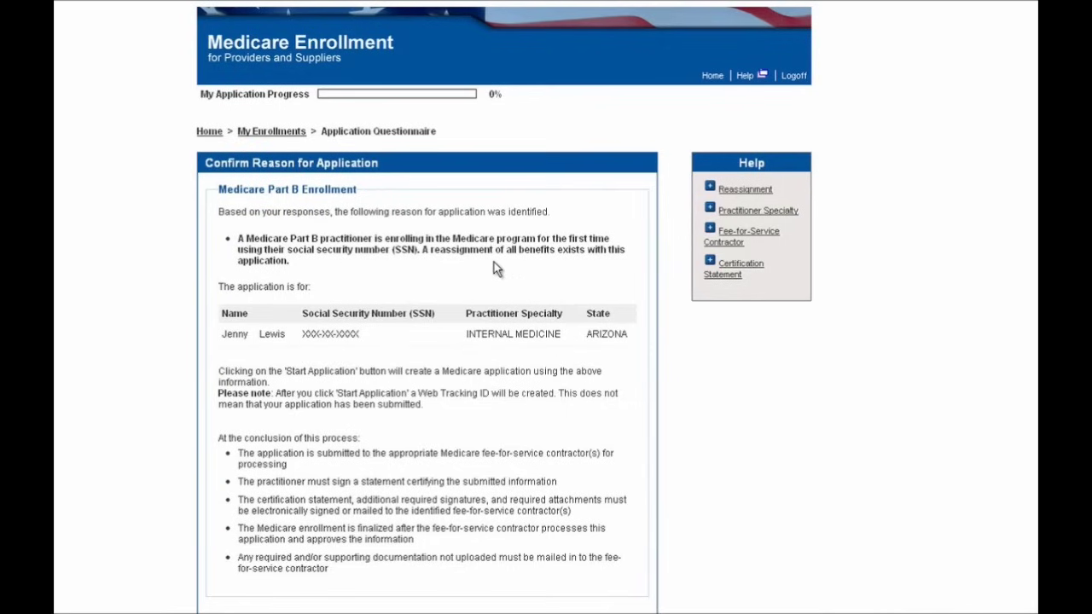
{"action": "scroll", "coordinate": [692, 357], "scroll_direction": "down", "scroll_amount": 2}
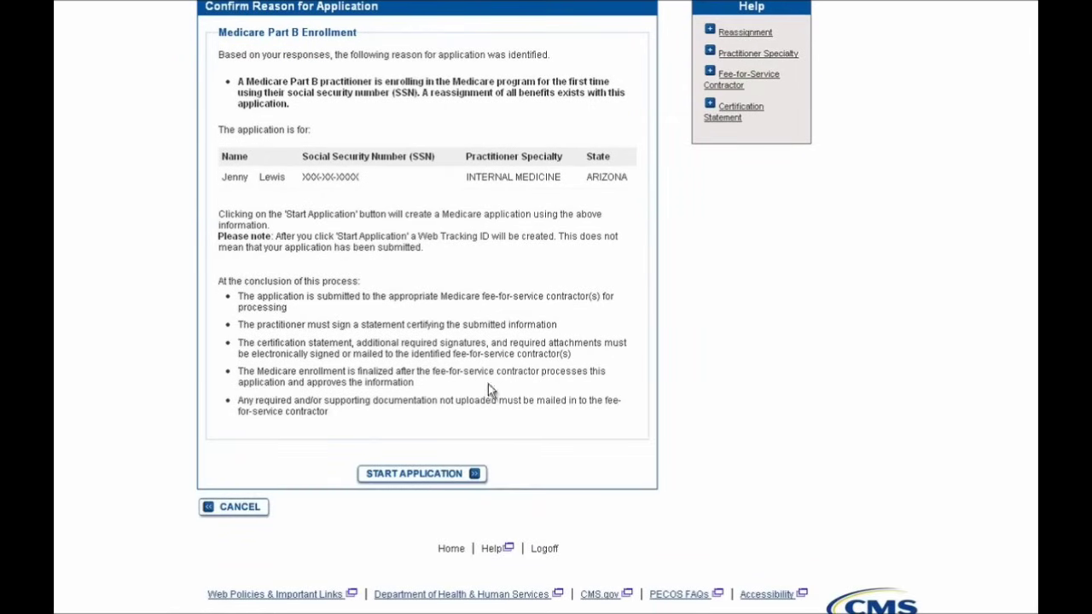
{"action": "left_click", "coordinate": [418, 476]}
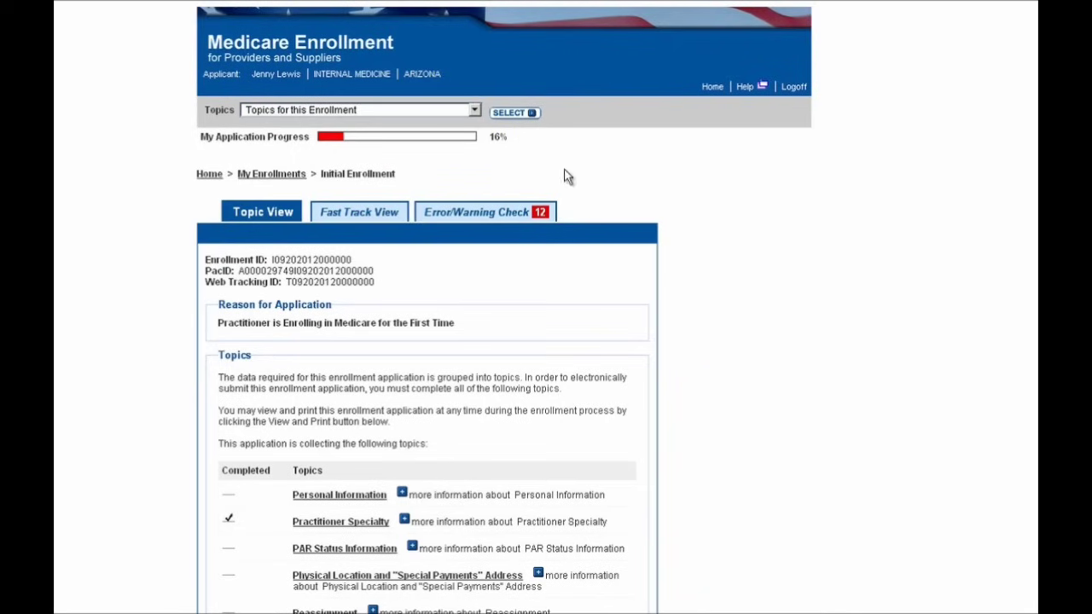
Scroll through the Initial Enrollment topic list to review its 16% progress.
{"action": "scroll", "coordinate": [736, 286], "scroll_direction": "down", "scroll_amount": 5}
{"action": "scroll", "coordinate": [734, 282], "scroll_direction": "down", "scroll_amount": 2}
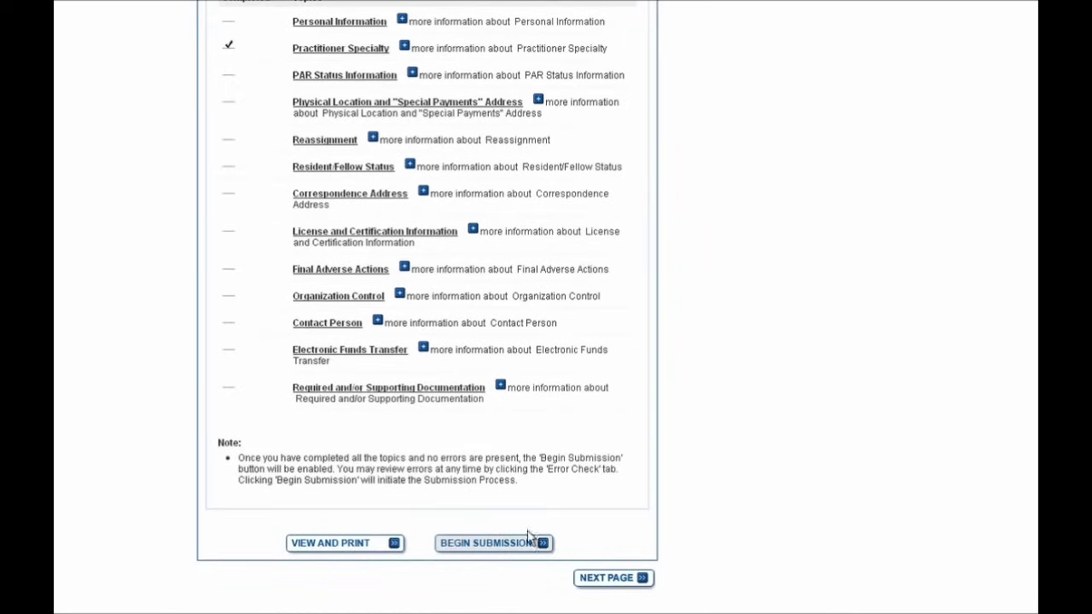
{"action": "scroll", "coordinate": [909, 395], "scroll_direction": "up", "scroll_amount": 5}
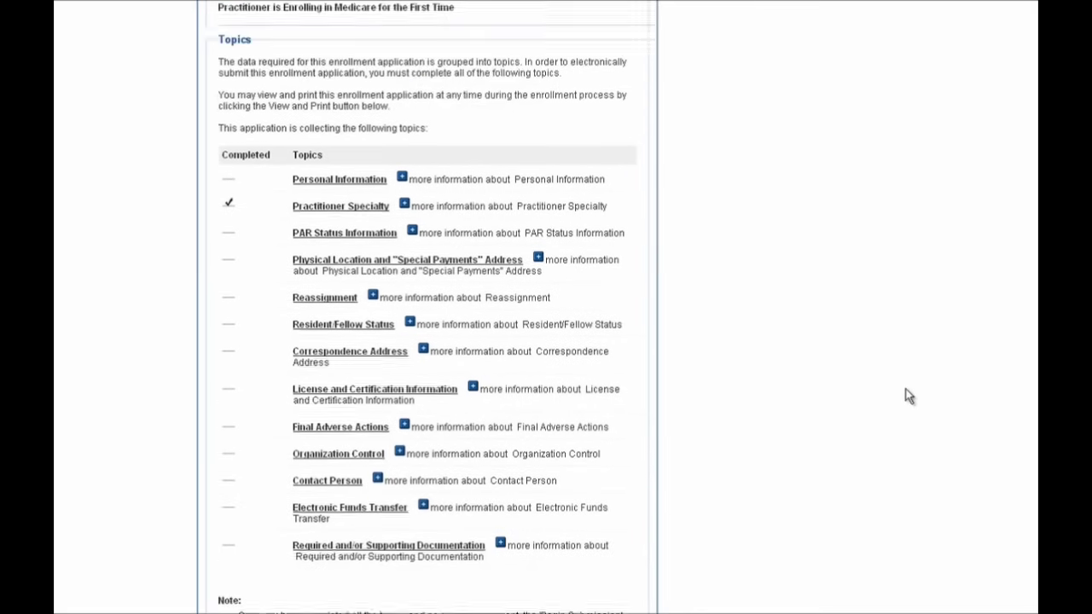
{"action": "scroll", "coordinate": [909, 395], "scroll_direction": "up", "scroll_amount": 2}
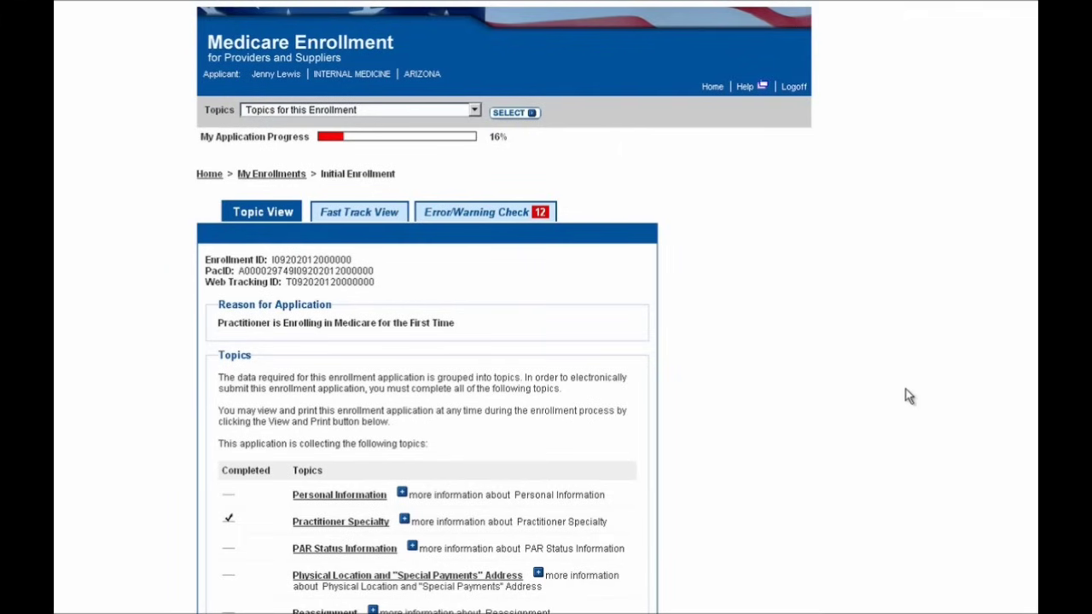
{"action": "scroll", "coordinate": [909, 396], "scroll_direction": "down", "scroll_amount": 2}
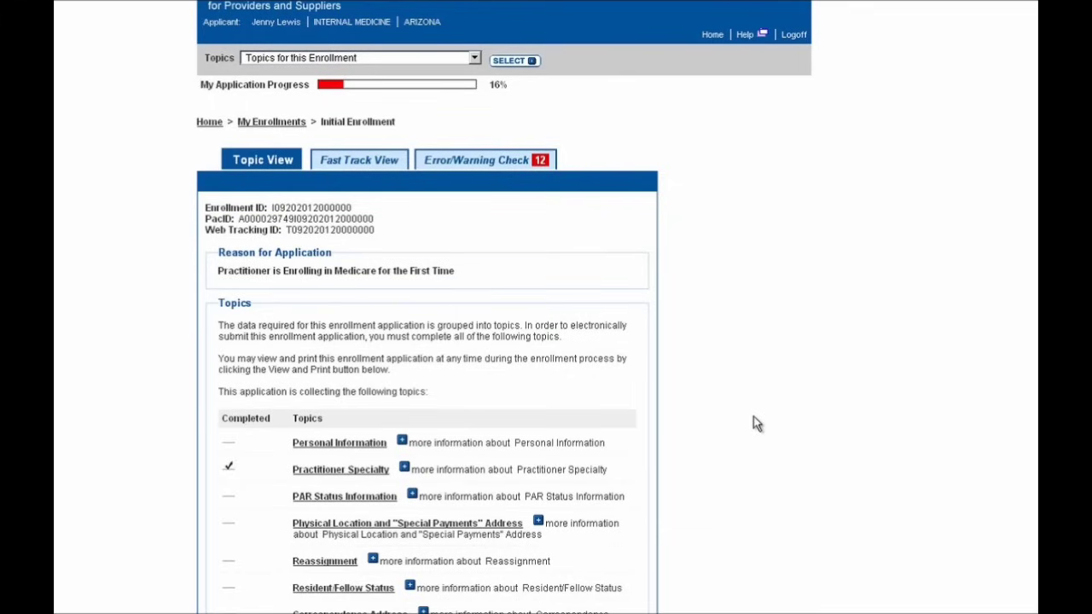
{"action": "scroll", "coordinate": [754, 424], "scroll_direction": "down", "scroll_amount": 1}
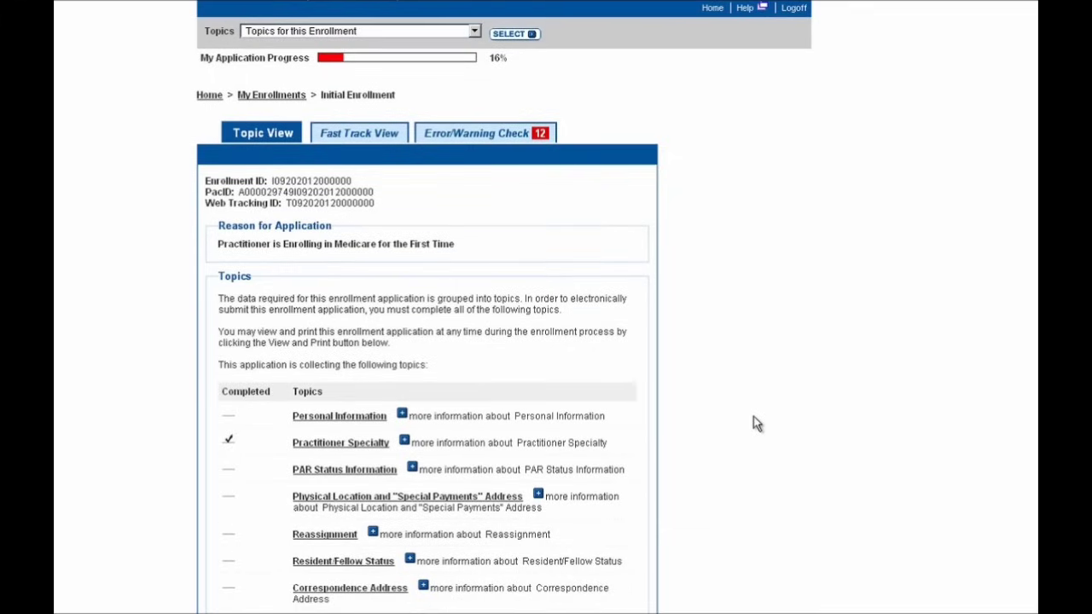
Review all topics in Fast Track View, then list the 12 outstanding errors in Error/Warning Check.
{"action": "left_click", "coordinate": [386, 141]}
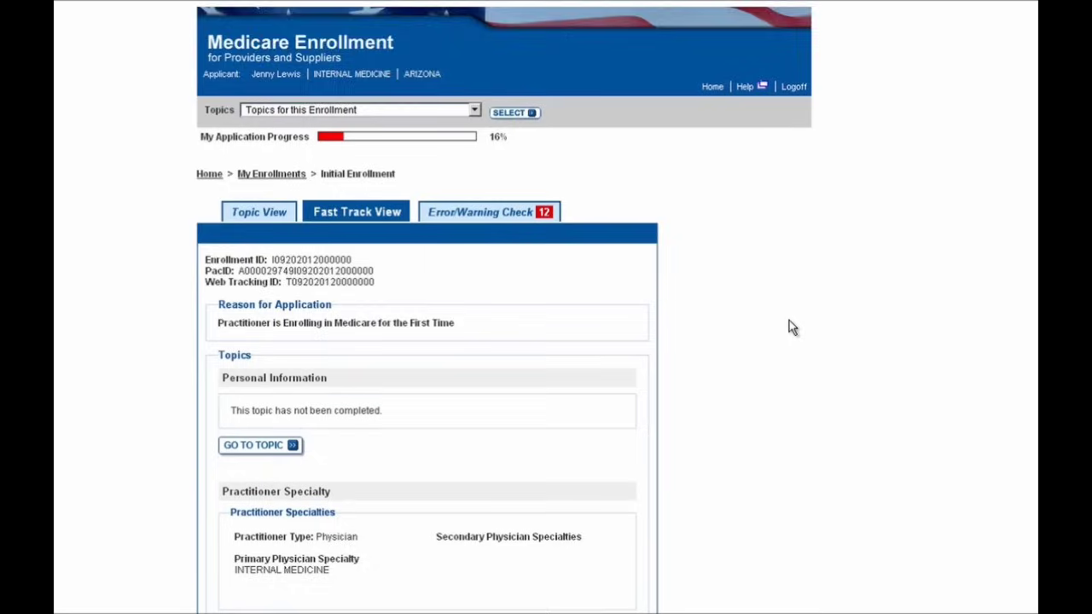
{"action": "scroll", "coordinate": [789, 326], "scroll_direction": "down", "scroll_amount": 2}
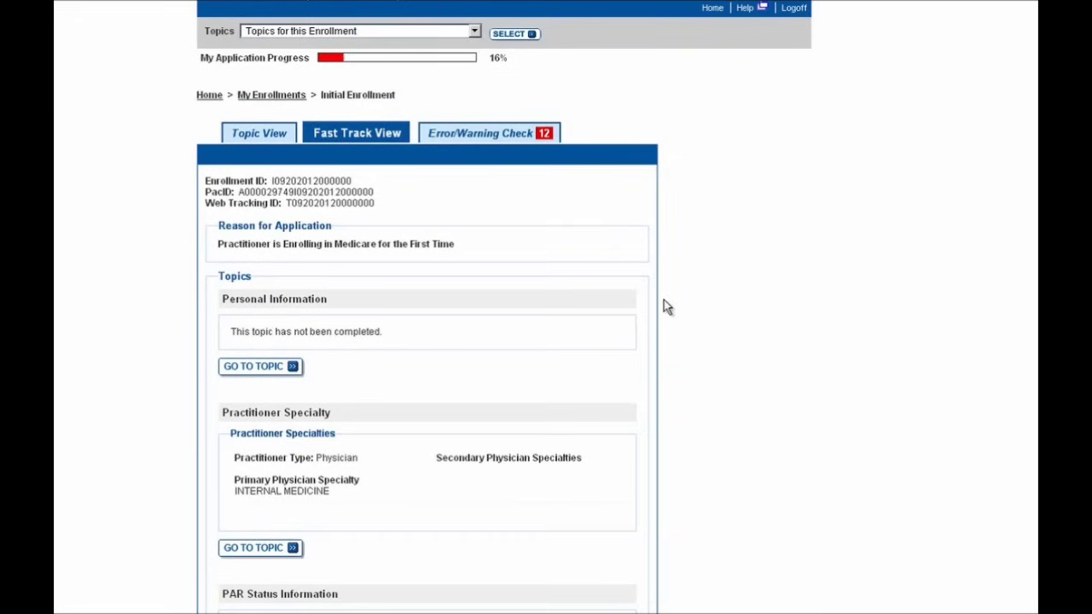
{"action": "left_click", "coordinate": [542, 139]}
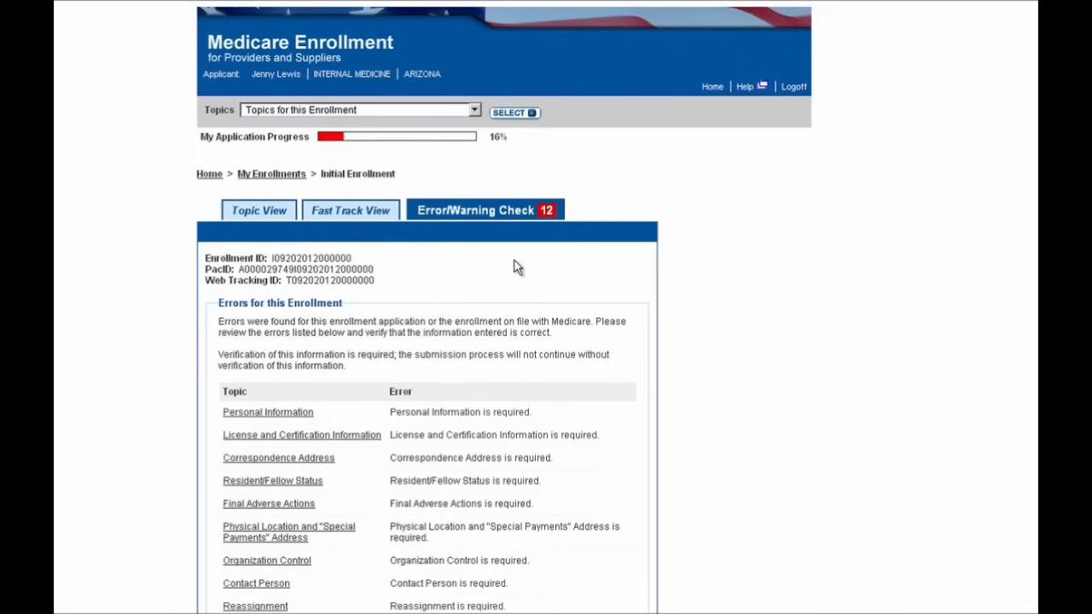
Return to Topic View and open the Personal Information topic.
{"action": "left_click", "coordinate": [280, 220]}
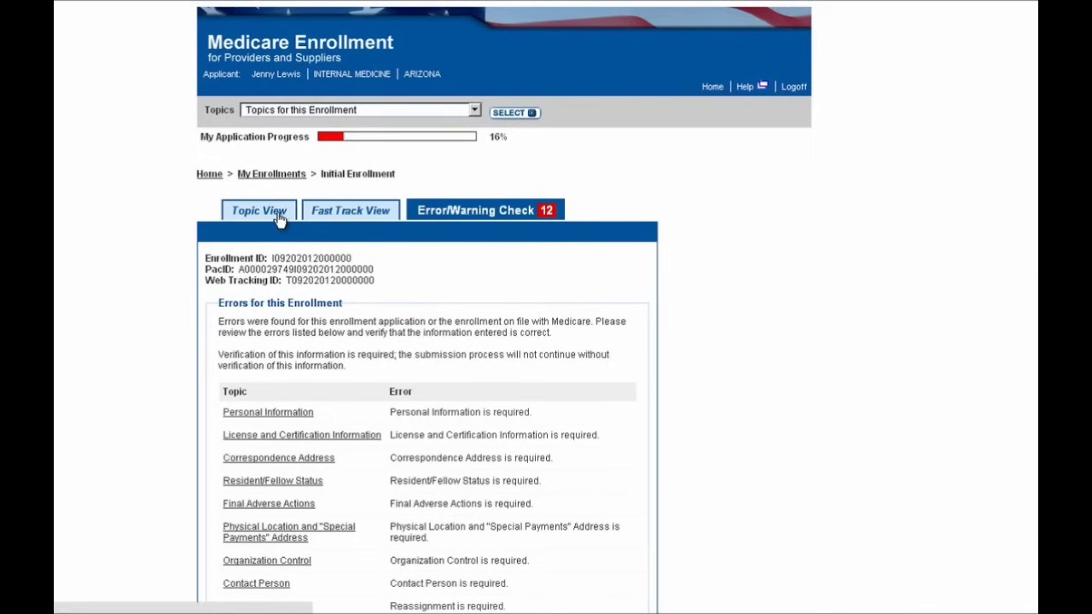
{"action": "scroll", "coordinate": [808, 259], "scroll_direction": "down", "scroll_amount": 4}
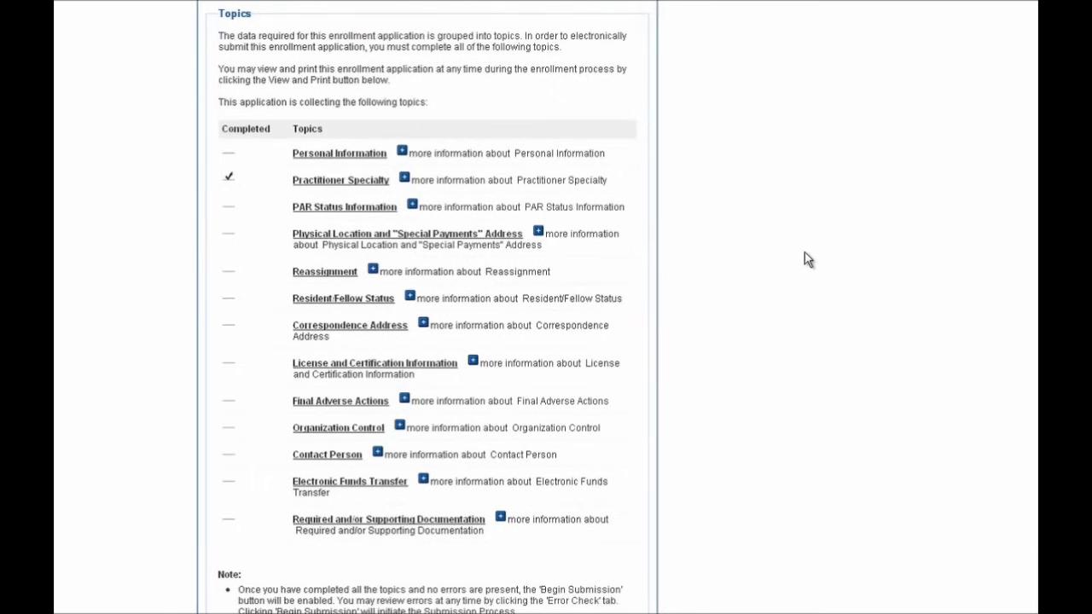
{"action": "scroll", "coordinate": [662, 290], "scroll_direction": "down", "scroll_amount": 1}
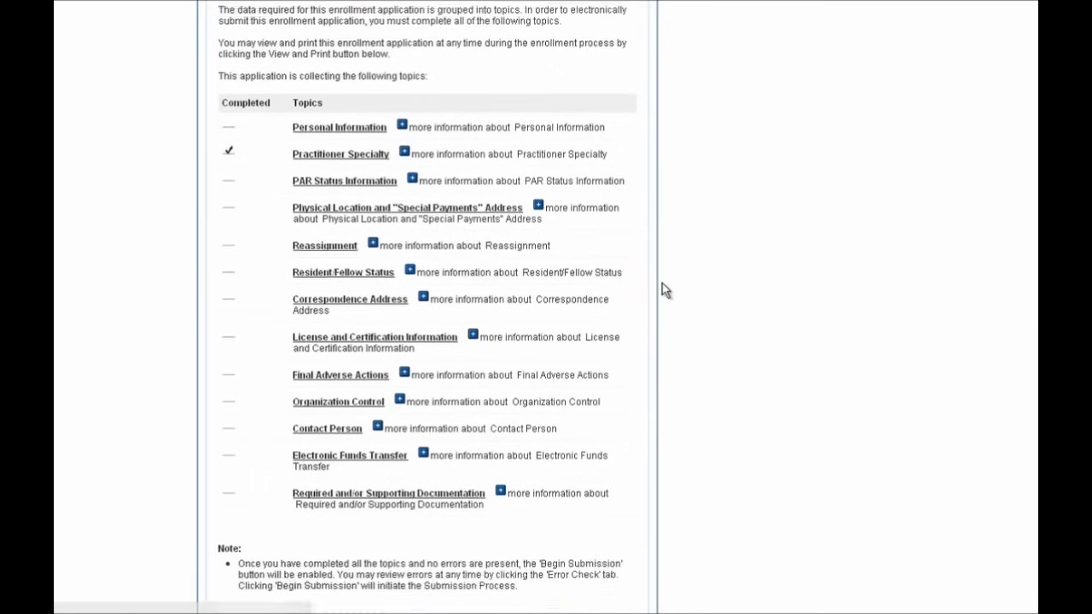
{"action": "scroll", "coordinate": [662, 290], "scroll_direction": "down", "scroll_amount": 2}
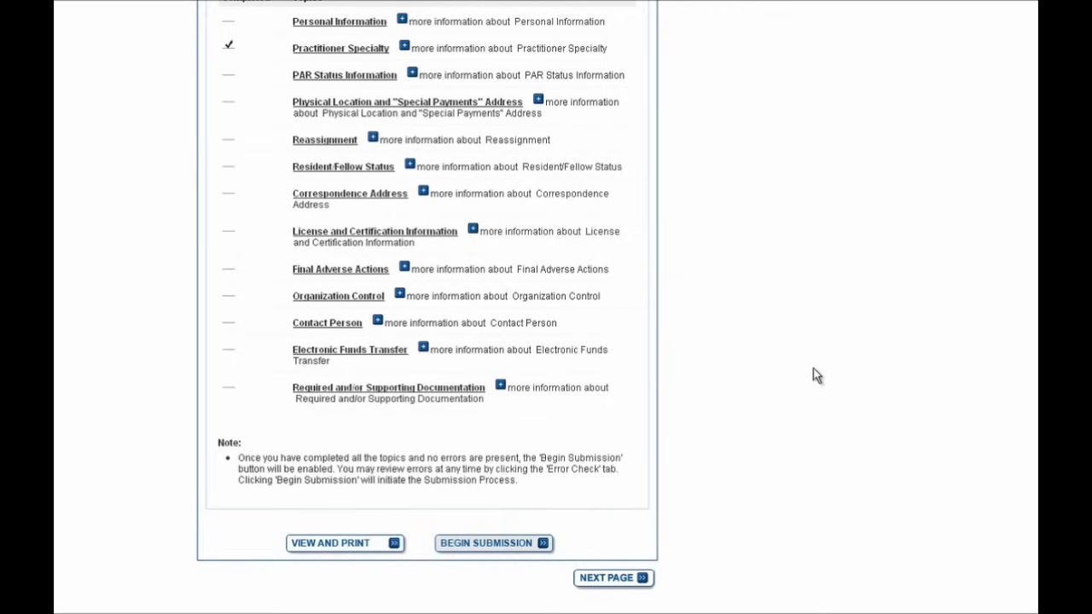
{"action": "scroll", "coordinate": [815, 376], "scroll_direction": "up", "scroll_amount": 1}
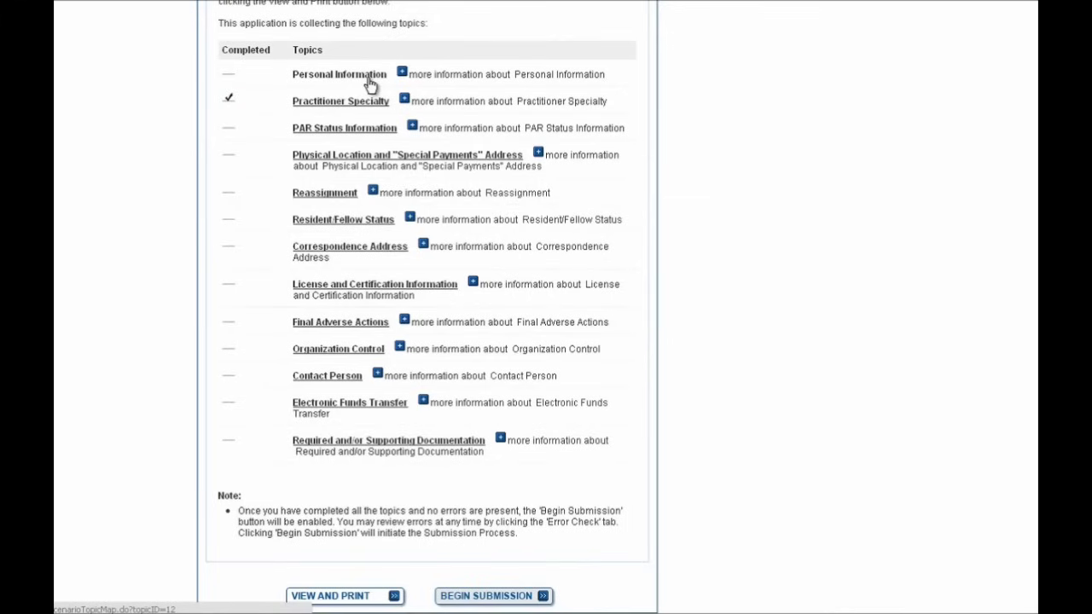
{"action": "left_click", "coordinate": [371, 81]}
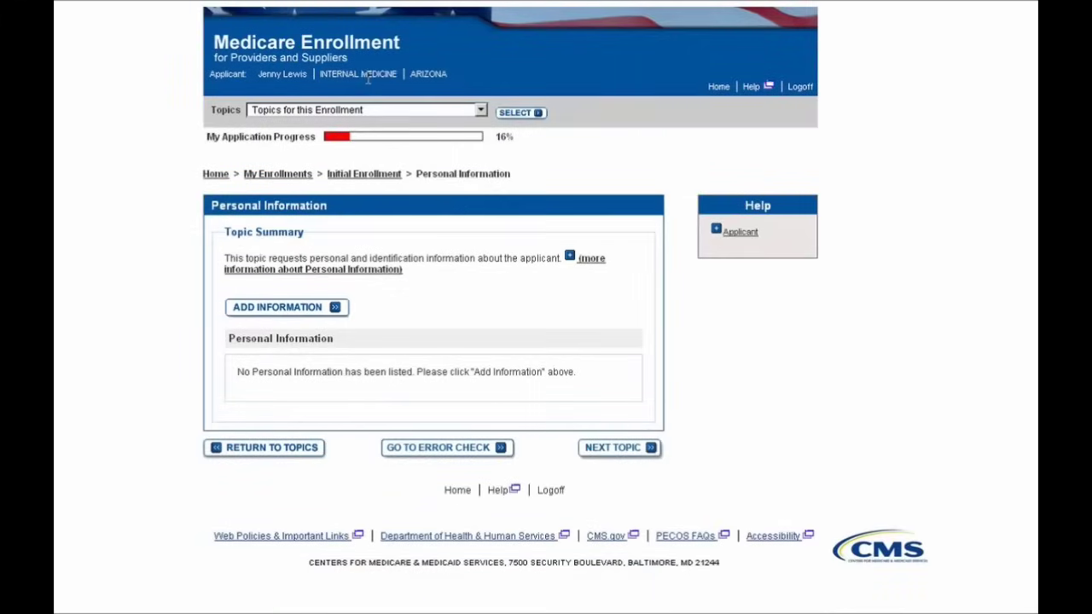
Add a new personal information entry with gender set to Female.
{"action": "left_click", "coordinate": [309, 313]}
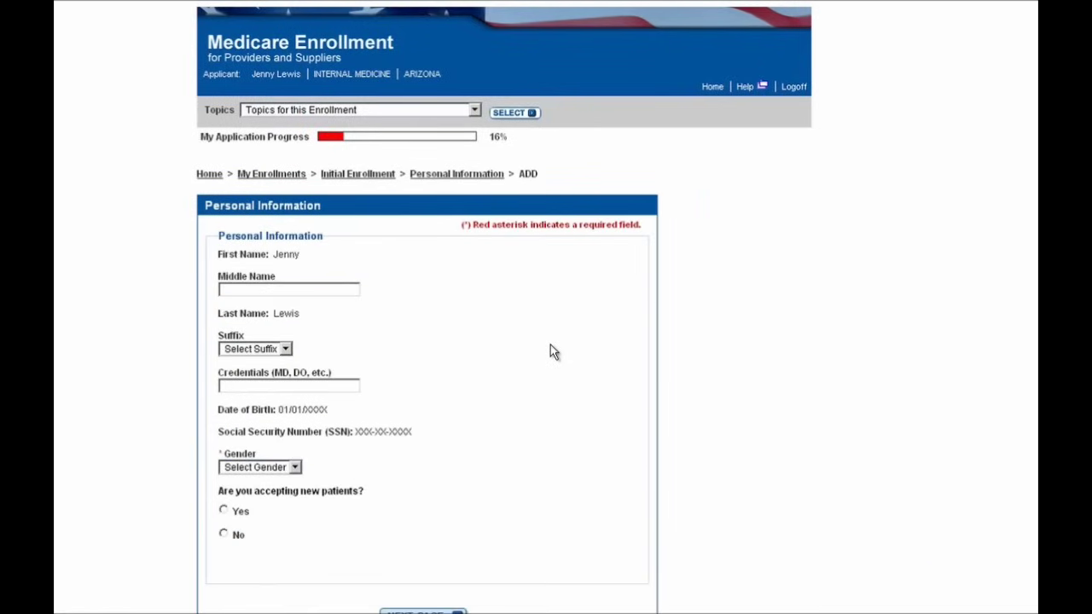
{"action": "scroll", "coordinate": [551, 346], "scroll_direction": "down", "scroll_amount": 1}
{"action": "scroll", "coordinate": [550, 350], "scroll_direction": "down", "scroll_amount": 1}
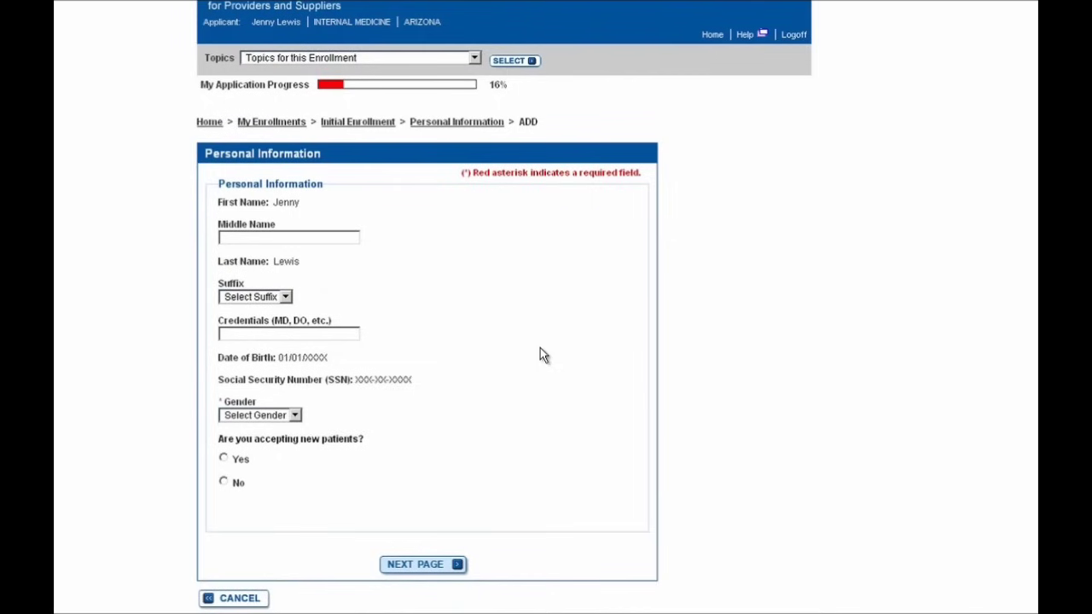
{"action": "left_click", "coordinate": [243, 416]}
{"action": "left_click", "coordinate": [259, 460]}
{"action": "left_click", "coordinate": [412, 567]}
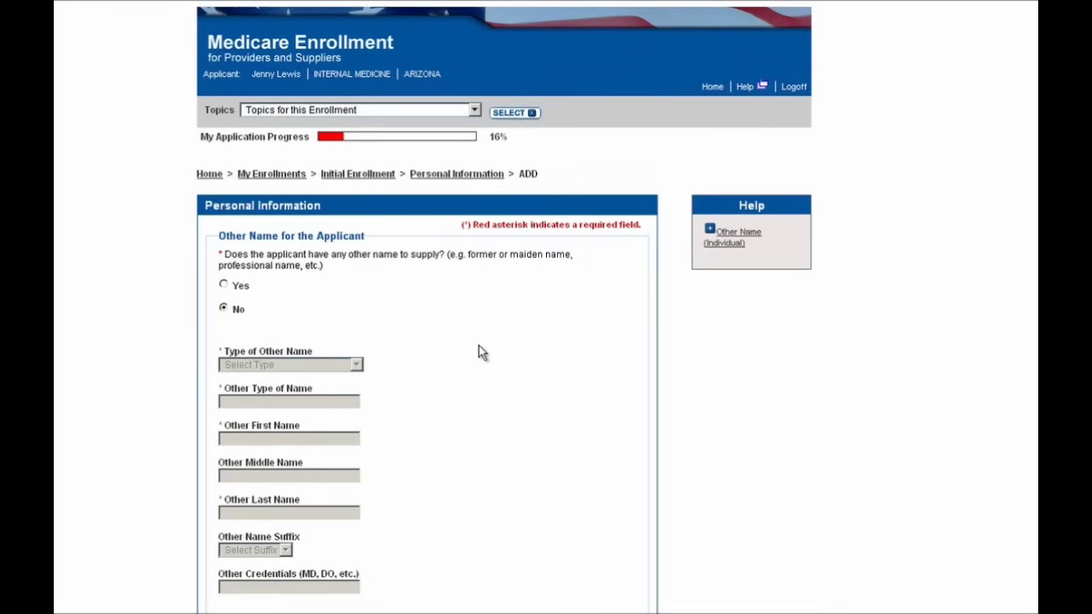
Continue past the other-name (No) and blank DEA number pages to Birth Information.
{"action": "scroll", "coordinate": [481, 346], "scroll_direction": "down", "scroll_amount": 2}
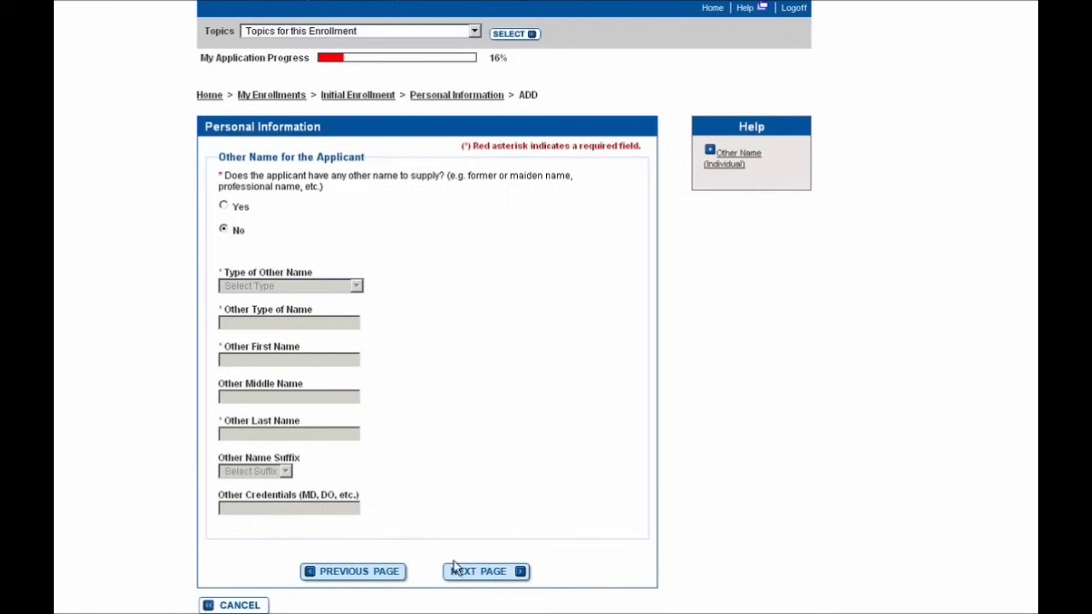
{"action": "left_click", "coordinate": [453, 573]}
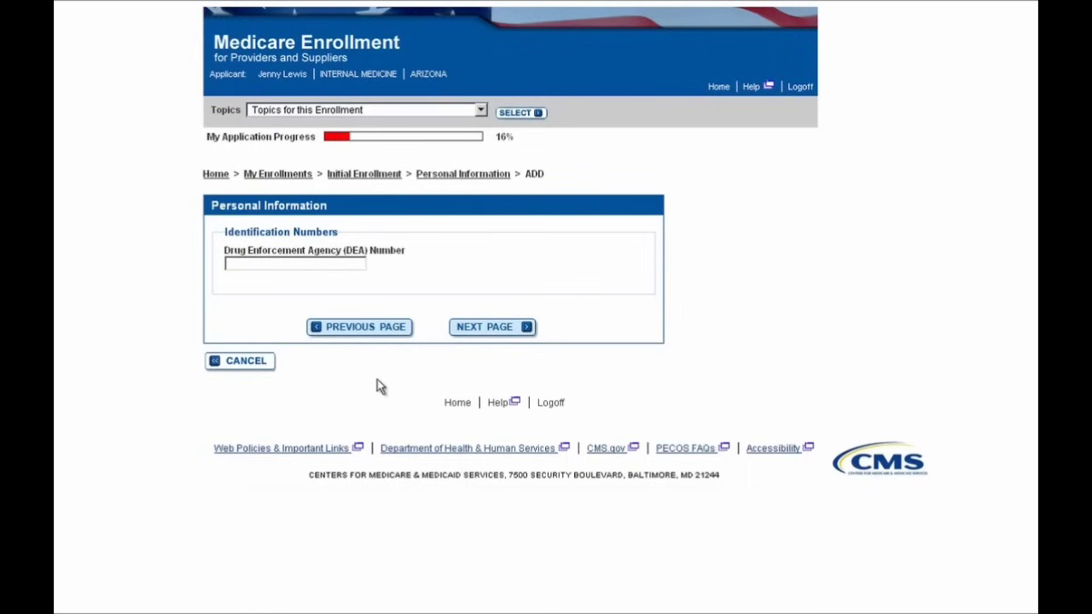
{"action": "left_click", "coordinate": [463, 333]}
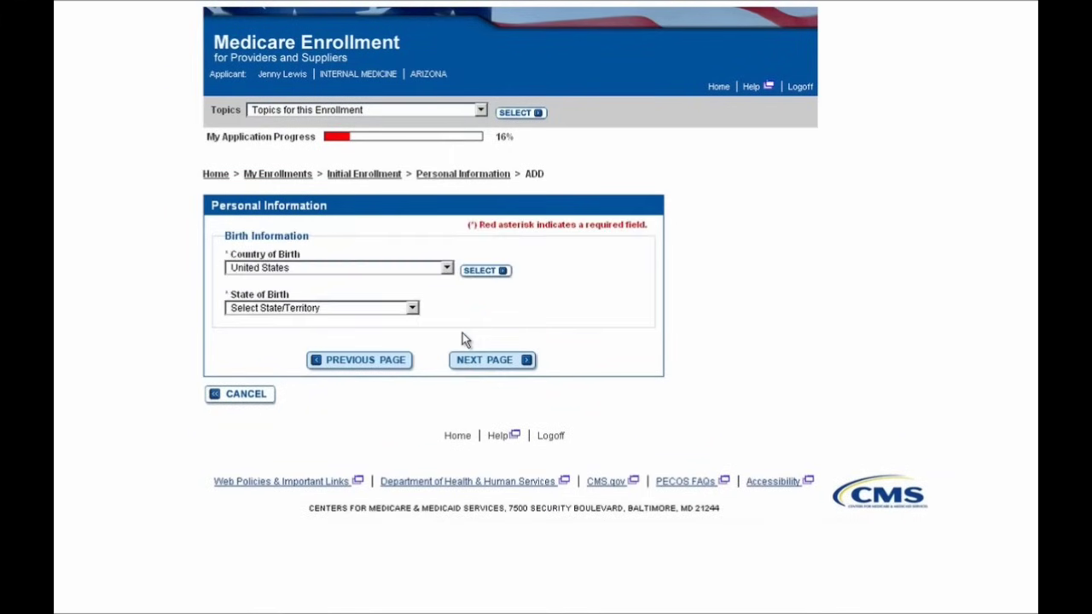
Set the State of Birth to ARIZONA and continue to the medical school page.
{"action": "left_click", "coordinate": [346, 308]}
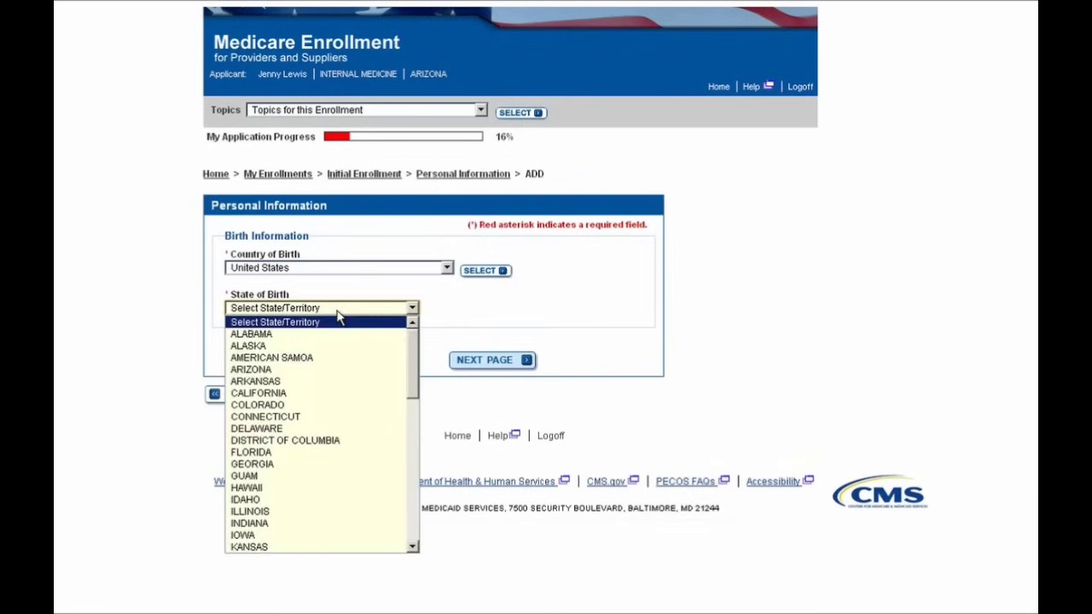
{"action": "left_click", "coordinate": [323, 371]}
{"action": "left_click", "coordinate": [478, 365]}
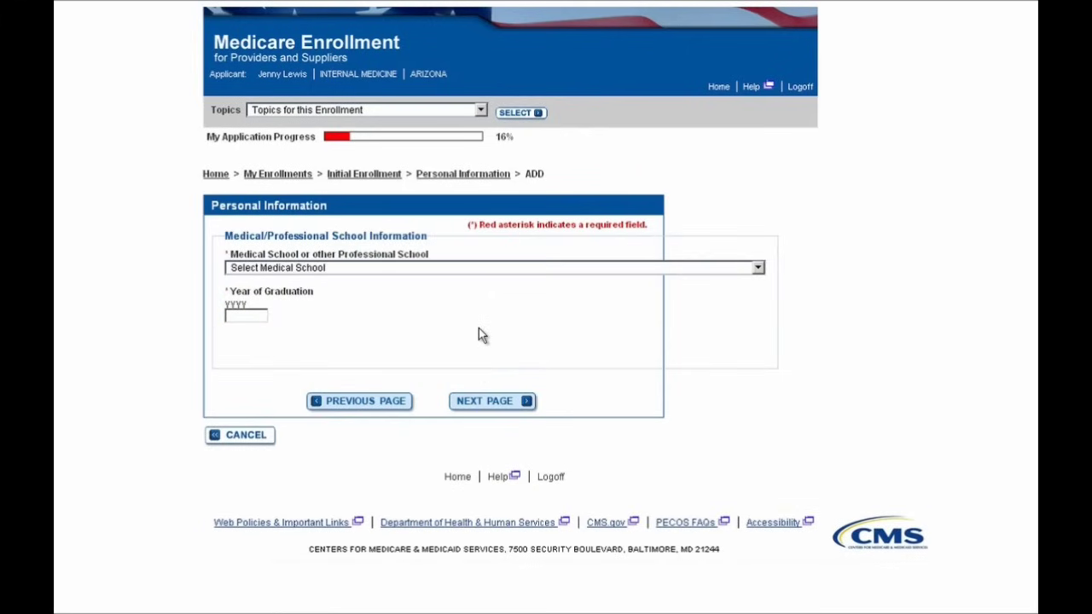
Enter ATLANTA SCHOOL OF MEDICINE with graduation year 1989 and continue to IRS status.
{"action": "left_click", "coordinate": [440, 270]}
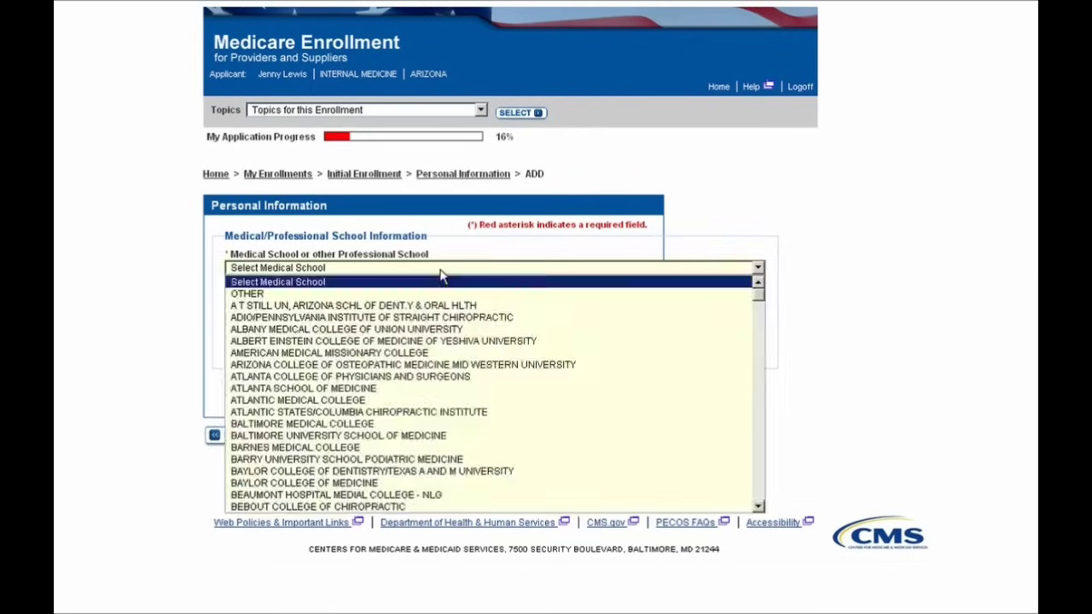
{"action": "left_click", "coordinate": [420, 390]}
{"action": "left_click", "coordinate": [254, 313]}
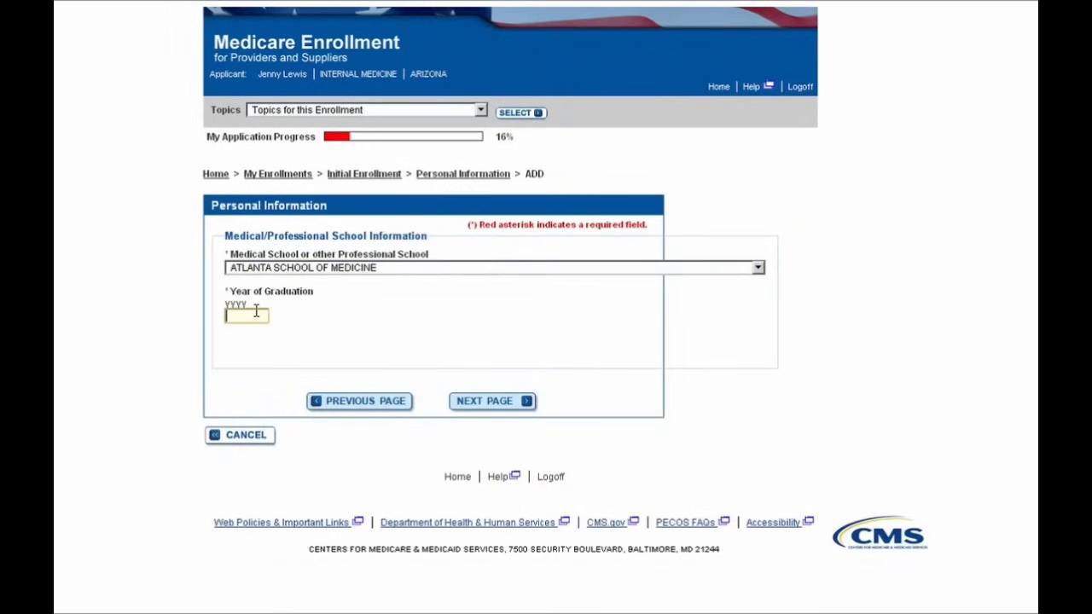
{"action": "type", "text": "1989"}
{"action": "left_click", "coordinate": [399, 335]}
{"action": "left_click", "coordinate": [503, 405]}
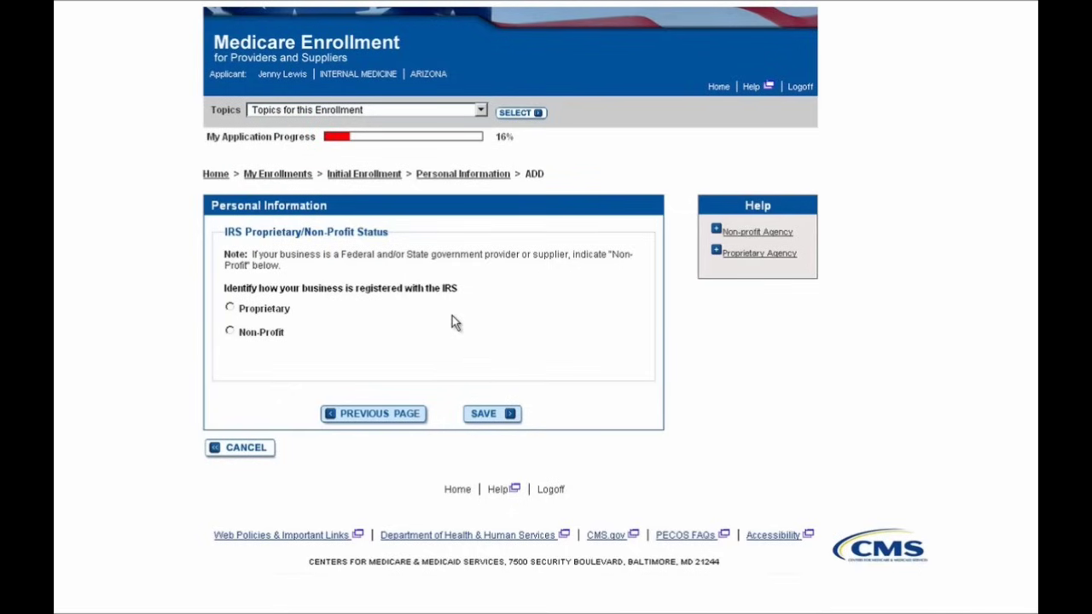
Save the Personal Information entry and go back to the enrollment topics list.
{"action": "left_click", "coordinate": [494, 418]}
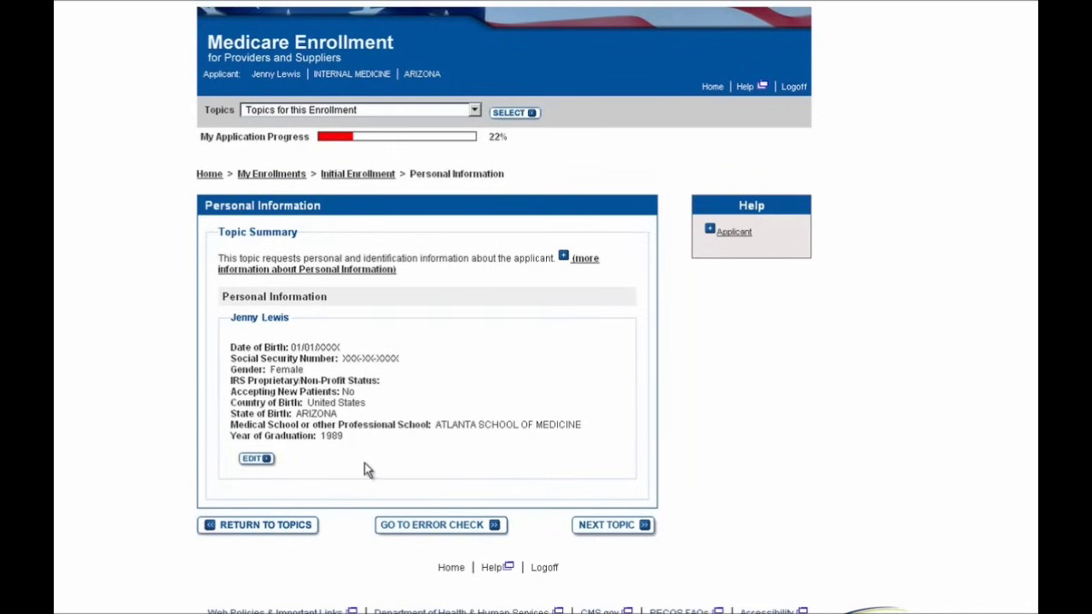
{"action": "left_click", "coordinate": [300, 533]}
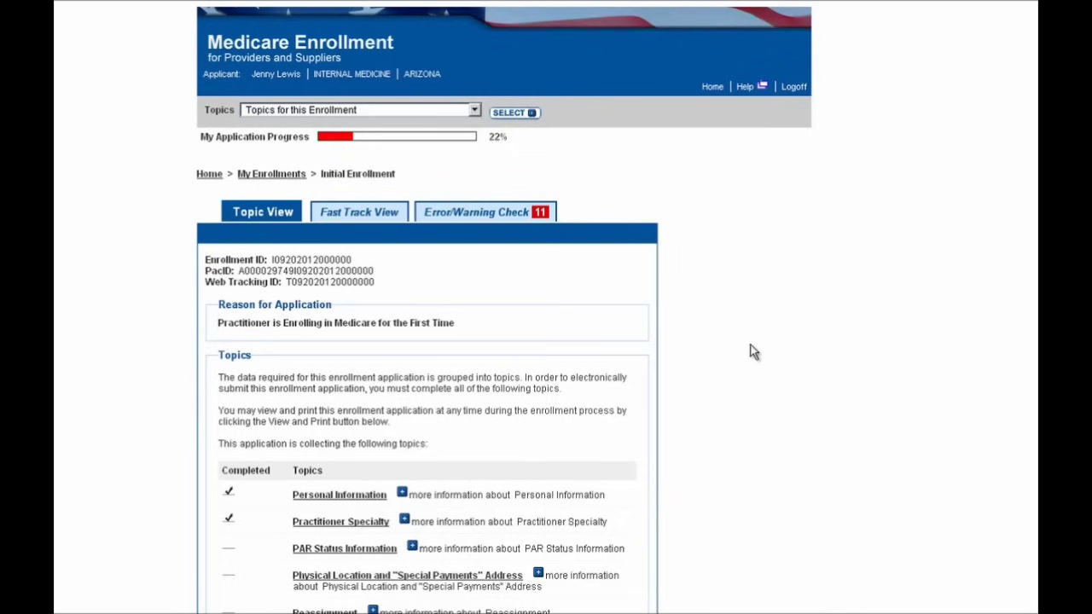
{"action": "scroll", "coordinate": [754, 352], "scroll_direction": "down", "scroll_amount": 1}
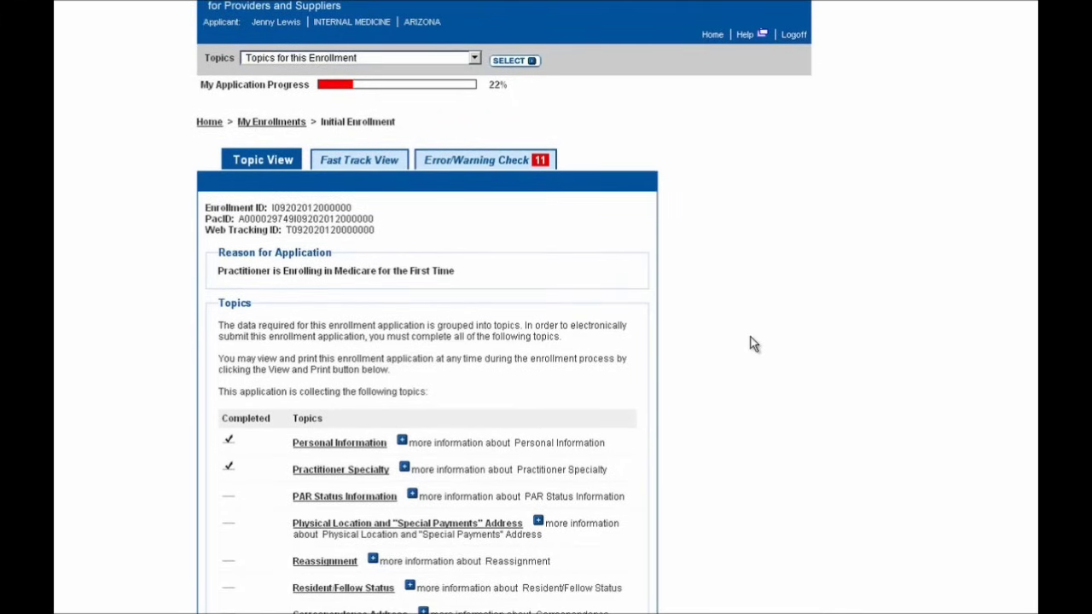
{"action": "scroll", "coordinate": [751, 343], "scroll_direction": "down", "scroll_amount": 2}
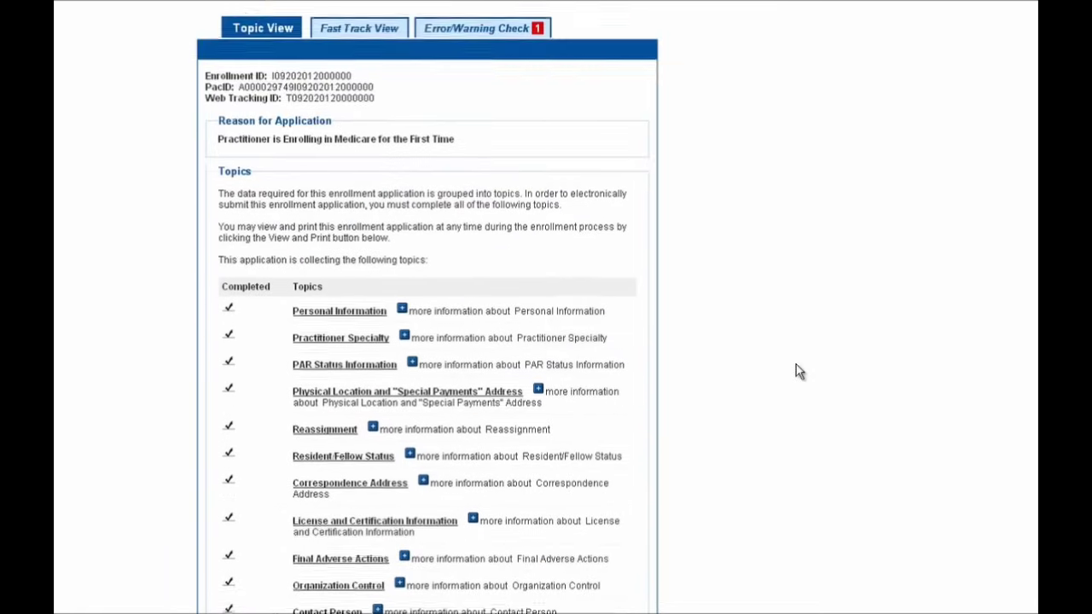
{"action": "scroll", "coordinate": [798, 371], "scroll_direction": "up", "scroll_amount": 4}
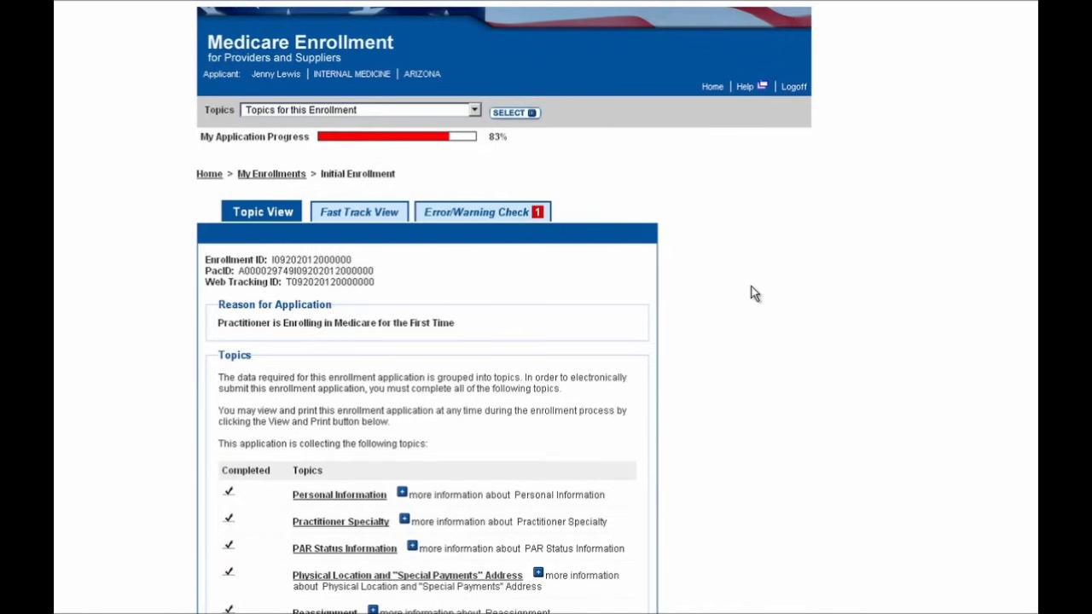
{"action": "scroll", "coordinate": [754, 293], "scroll_direction": "down", "scroll_amount": 5}
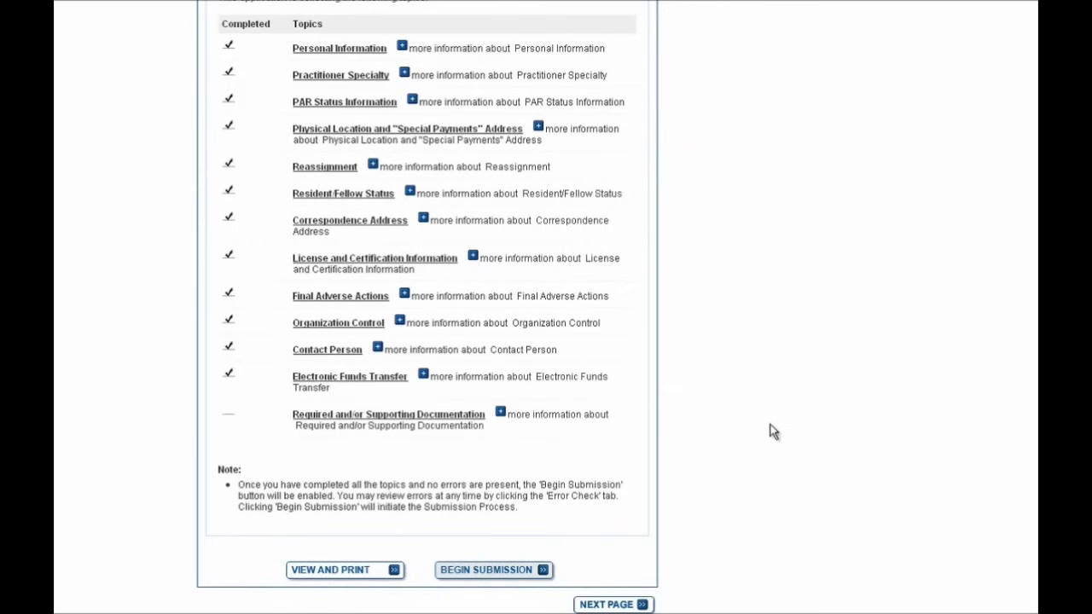
{"action": "scroll", "coordinate": [772, 430], "scroll_direction": "up", "scroll_amount": 1}
{"action": "scroll", "coordinate": [772, 429], "scroll_direction": "up", "scroll_amount": 3}
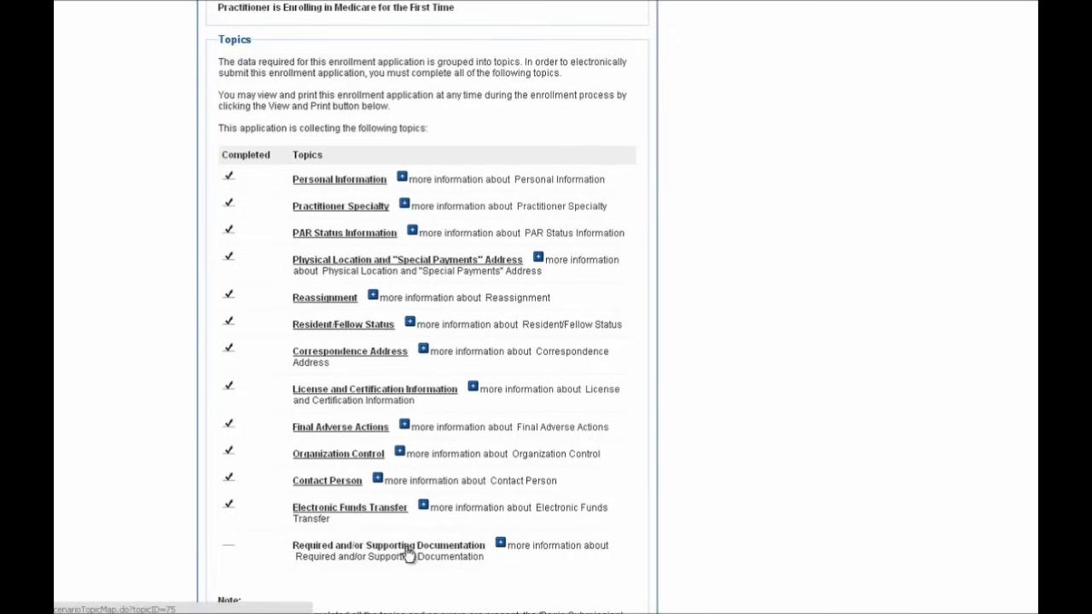
{"action": "scroll", "coordinate": [793, 475], "scroll_direction": "up", "scroll_amount": 5}
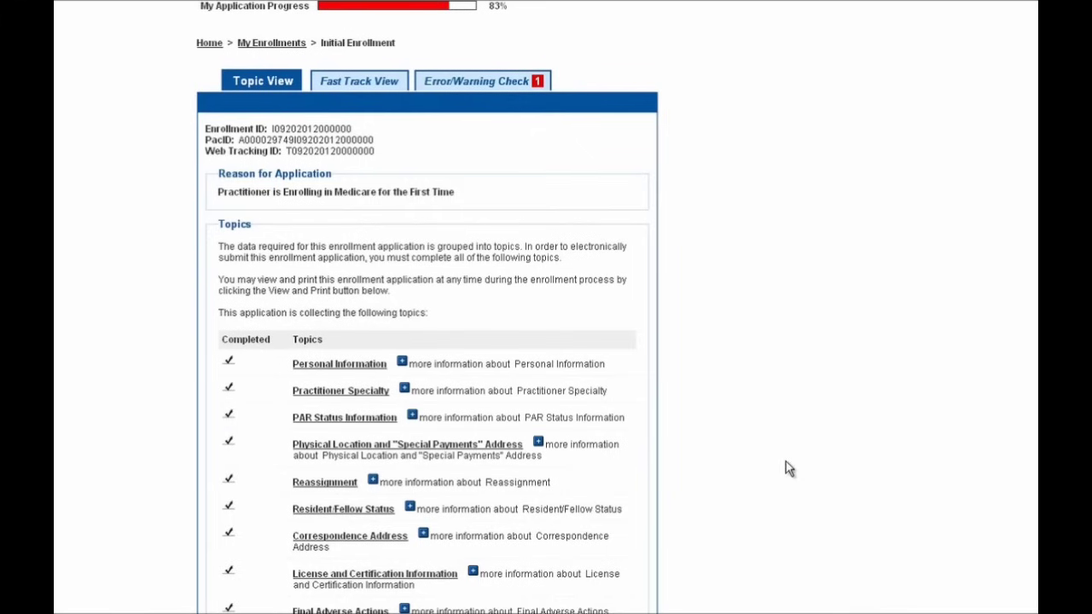
{"action": "scroll", "coordinate": [774, 455], "scroll_direction": "up", "scroll_amount": 1}
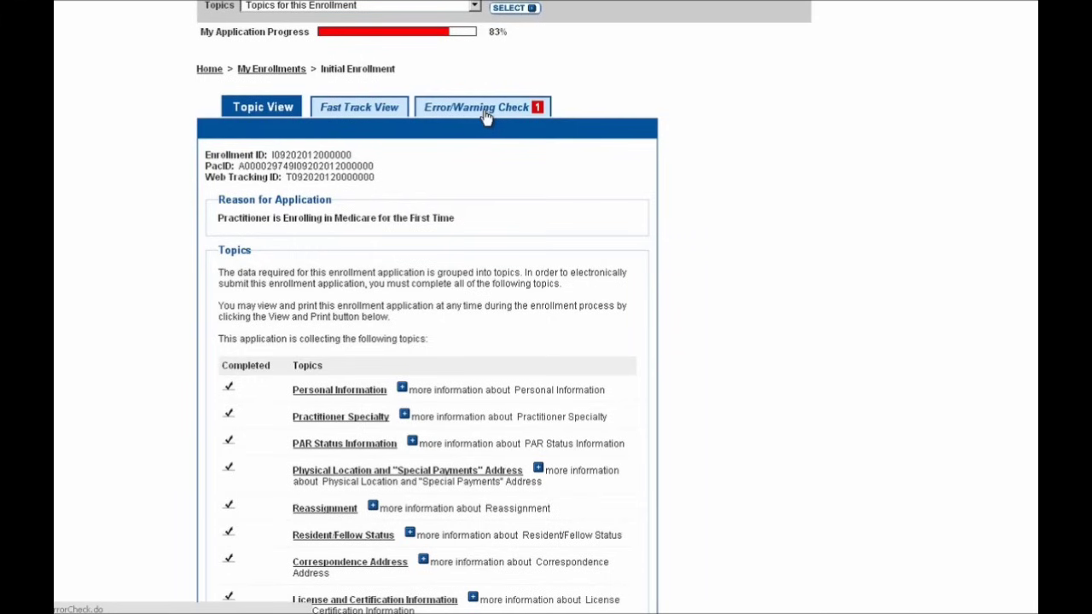
From the Error/Warning Check, open Required and/or Supporting Documentation and answer Yes to uploading documents.
{"action": "left_click", "coordinate": [485, 117]}
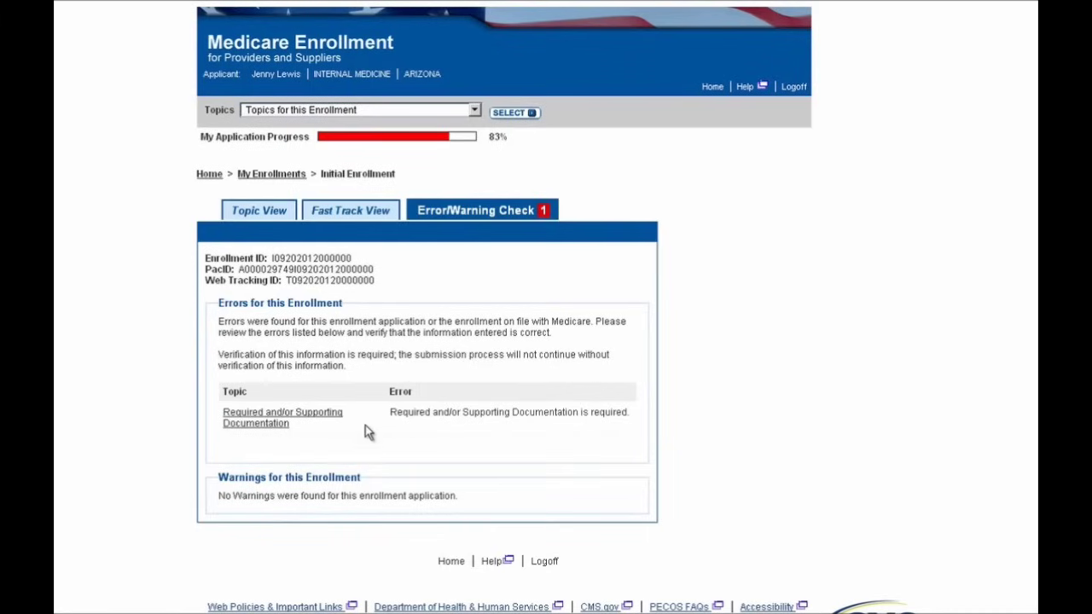
{"action": "left_click", "coordinate": [276, 433]}
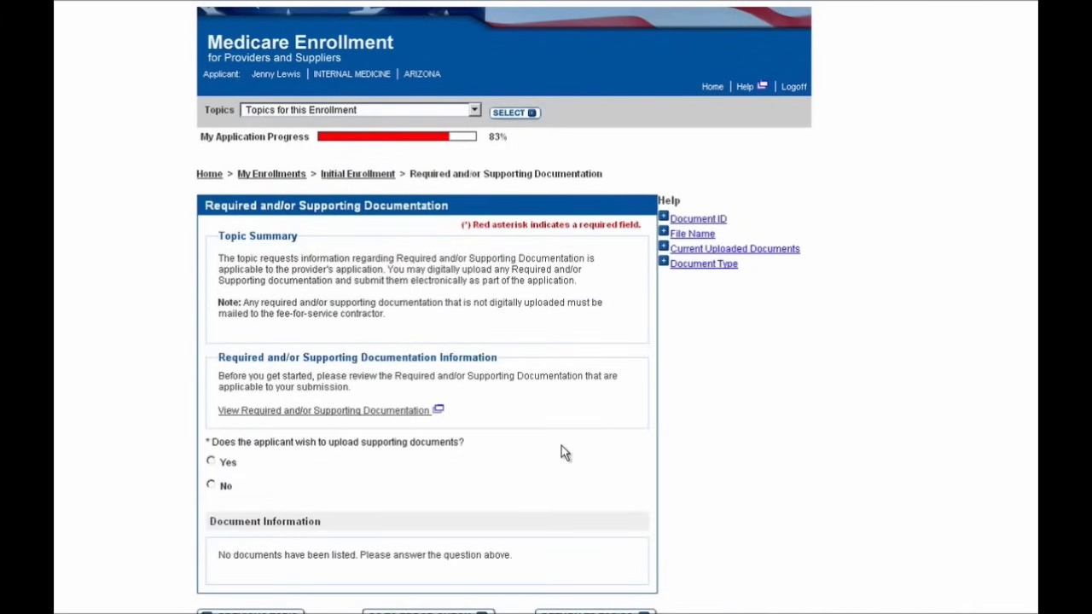
{"action": "scroll", "coordinate": [561, 445], "scroll_direction": "down", "scroll_amount": 1}
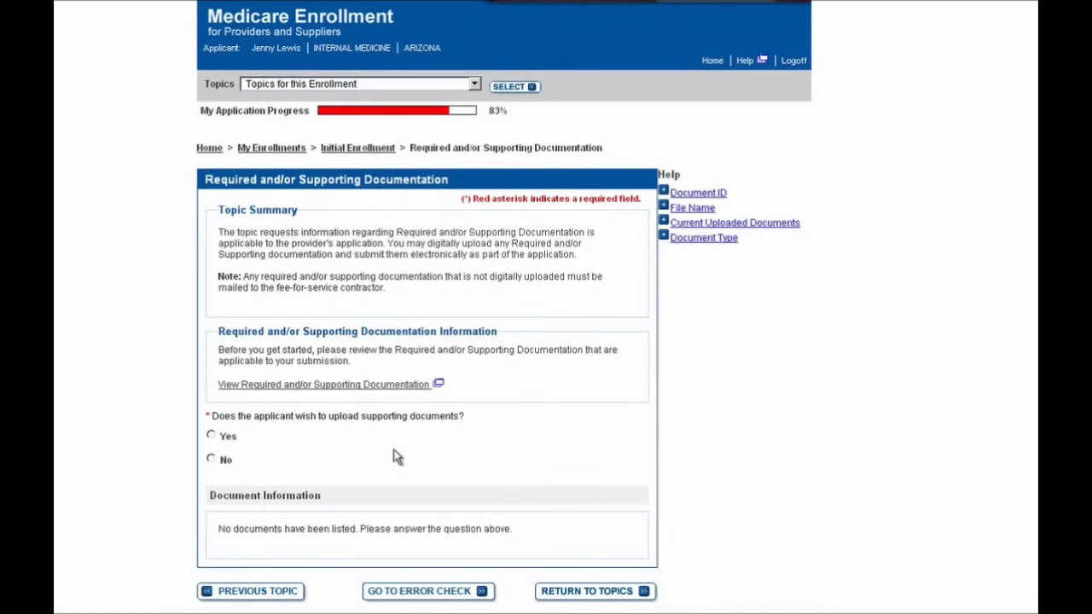
{"action": "left_click", "coordinate": [231, 440]}
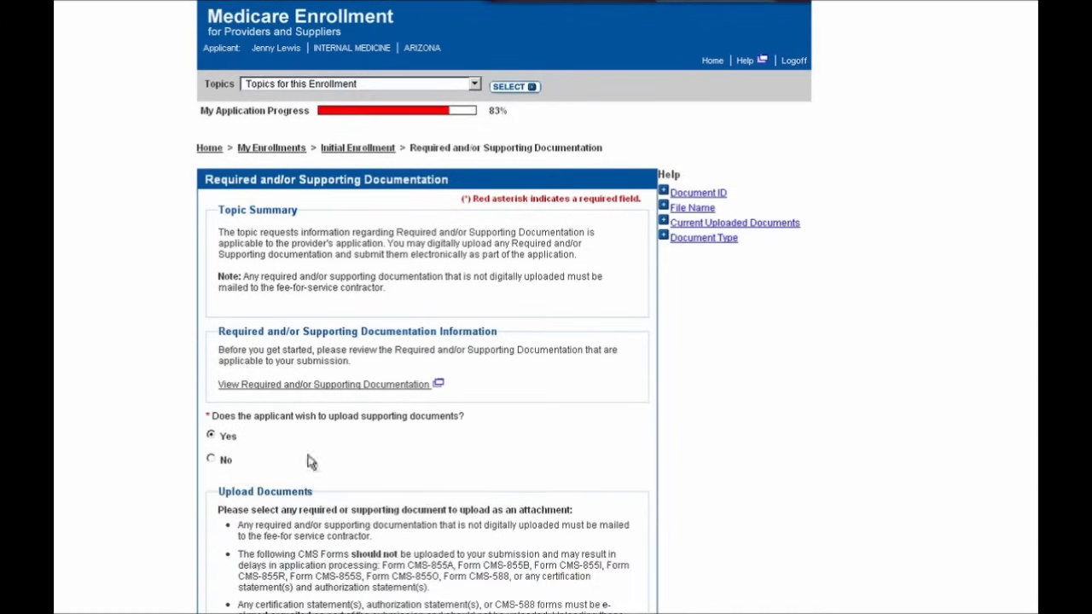
{"action": "scroll", "coordinate": [741, 407], "scroll_direction": "down", "scroll_amount": 5}
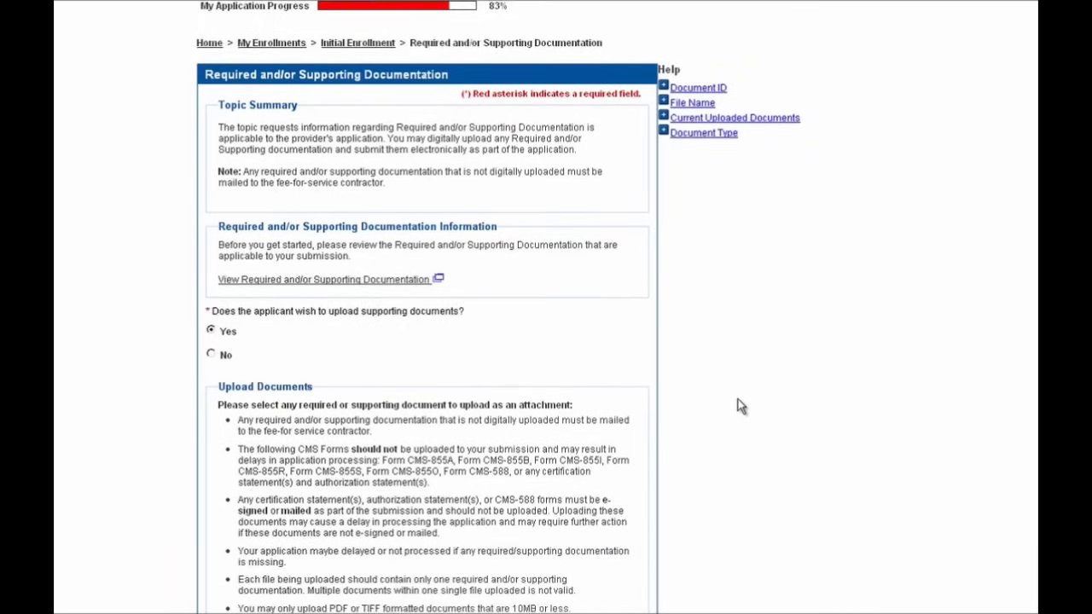
{"action": "scroll", "coordinate": [738, 405], "scroll_direction": "down", "scroll_amount": 1}
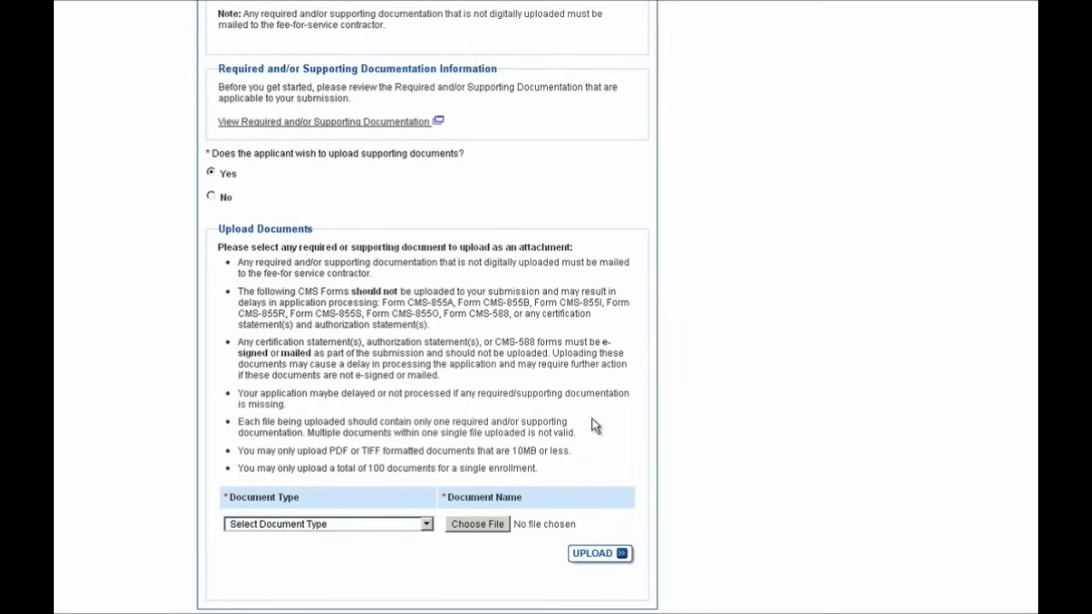
Upload Drivers License.pdf with the document type set to Drivers License.
{"action": "left_click", "coordinate": [333, 524]}
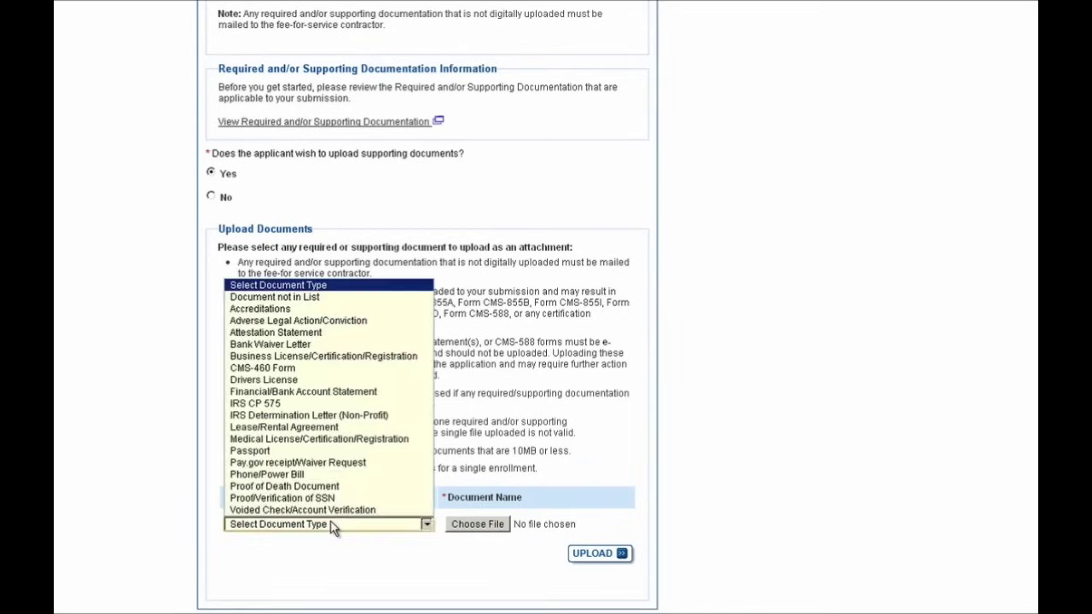
{"action": "left_click", "coordinate": [333, 380]}
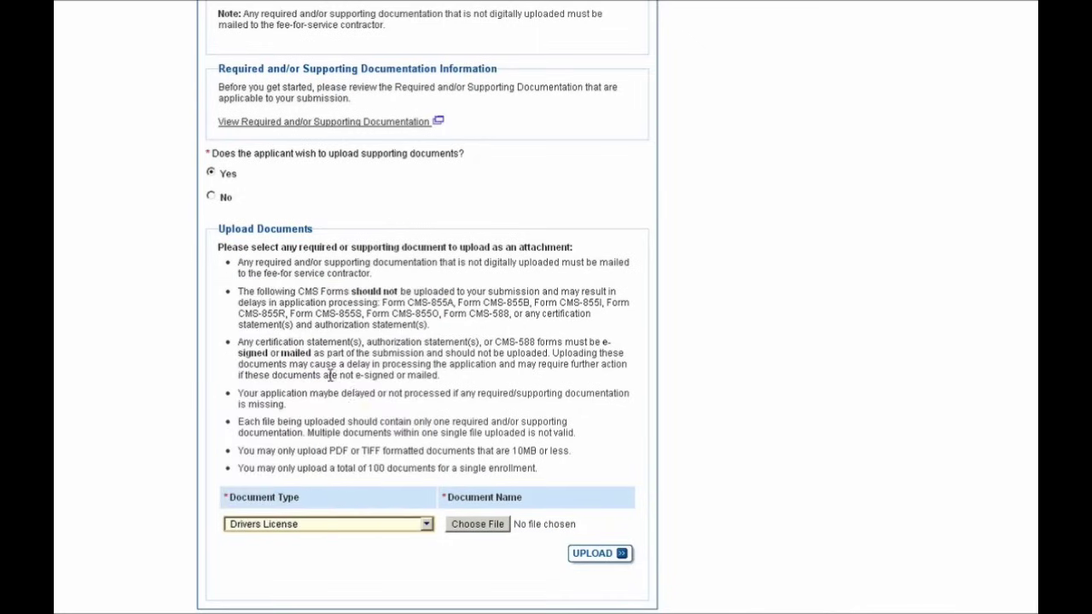
{"action": "left_click", "coordinate": [471, 526]}
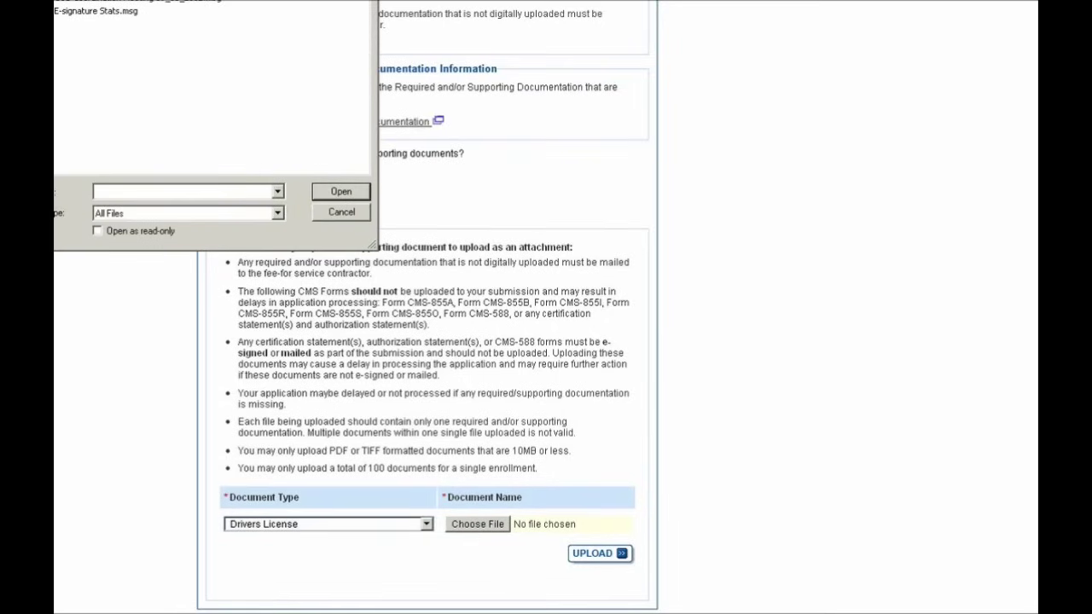
{"action": "double_click", "coordinate": [71, 24]}
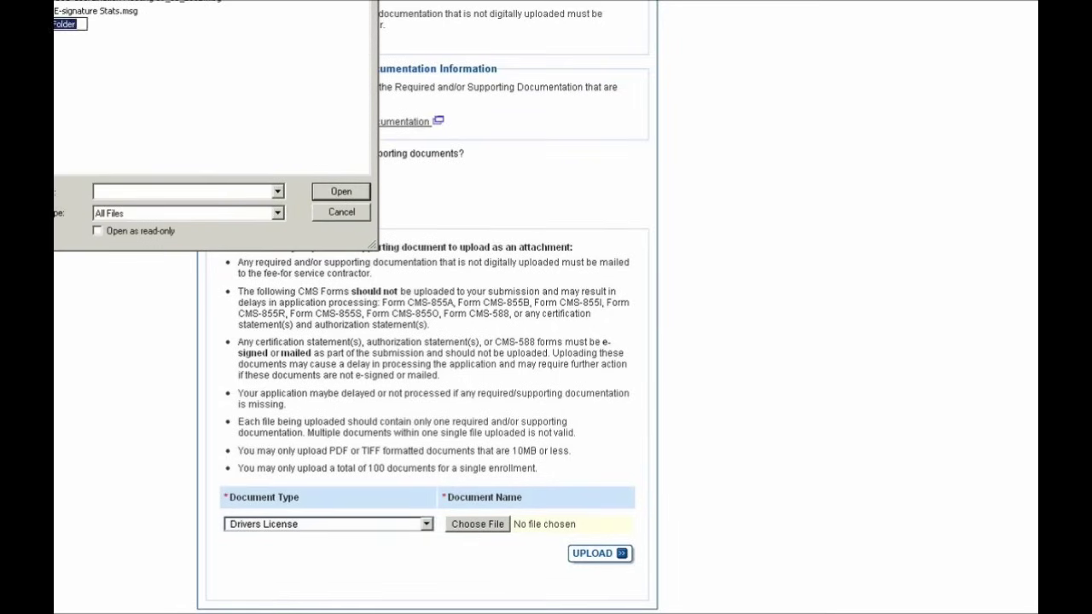
{"action": "left_click", "coordinate": [593, 555]}
Review the uploaded documents list and rerun the Error/Warning Check.
{"action": "scroll", "coordinate": [709, 504], "scroll_direction": "down", "scroll_amount": 3}
{"action": "scroll", "coordinate": [709, 504], "scroll_direction": "down", "scroll_amount": 3}
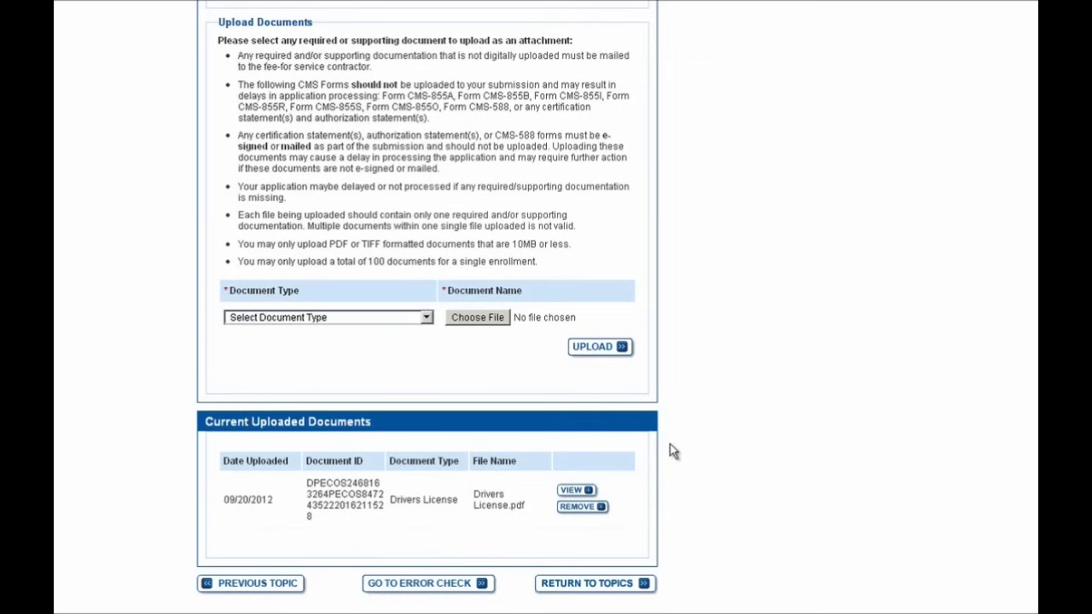
{"action": "scroll", "coordinate": [649, 459], "scroll_direction": "down", "scroll_amount": 1}
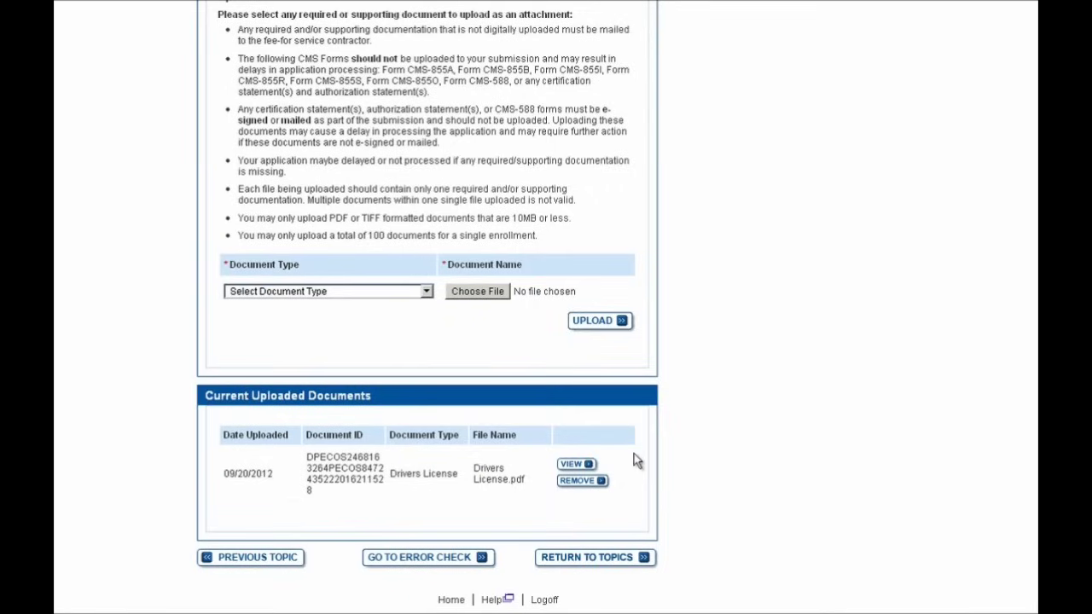
{"action": "left_click", "coordinate": [441, 560]}
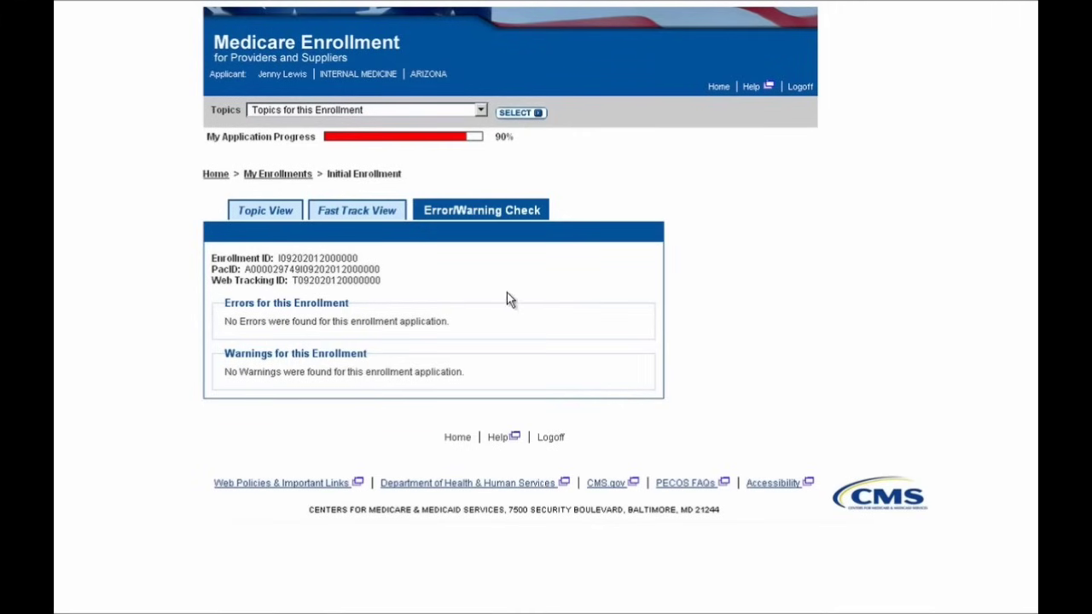
Return to Topic View and scroll down to the Begin Submission button.
{"action": "left_click", "coordinate": [259, 215]}
{"action": "scroll", "coordinate": [647, 345], "scroll_direction": "down", "scroll_amount": 3}
{"action": "scroll", "coordinate": [647, 346], "scroll_direction": "down", "scroll_amount": 6}
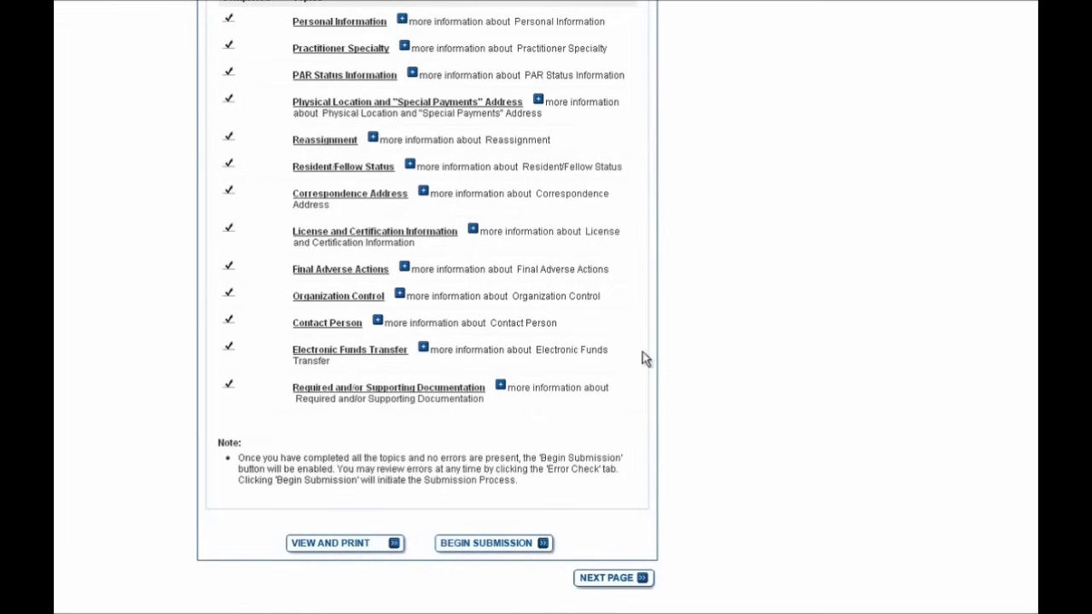
Begin submission and choose Yes to proceed with the electronic signature.
{"action": "left_click", "coordinate": [483, 546]}
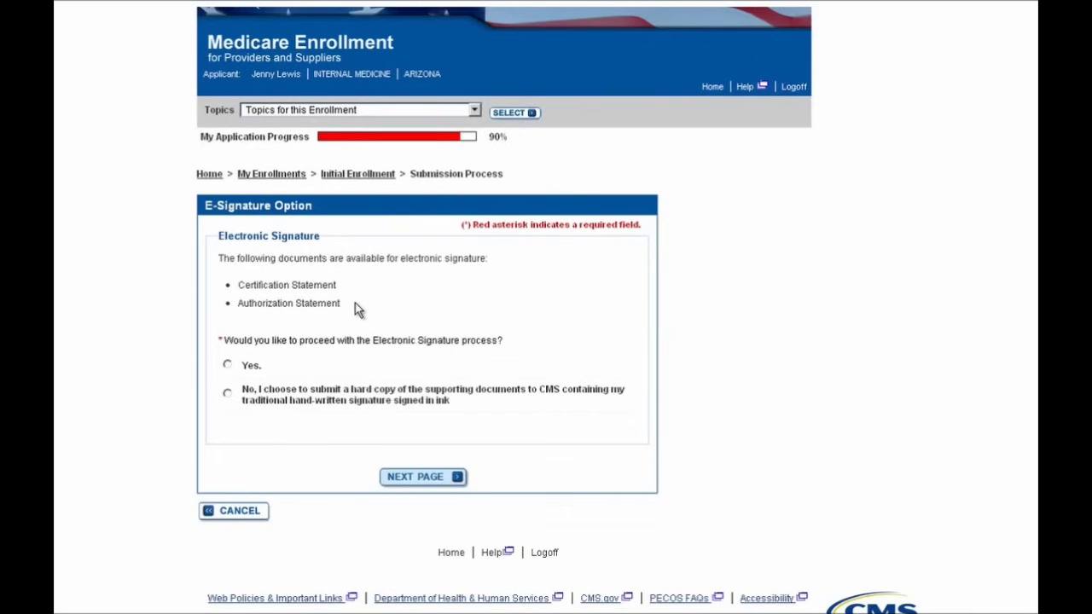
{"action": "left_click", "coordinate": [251, 367]}
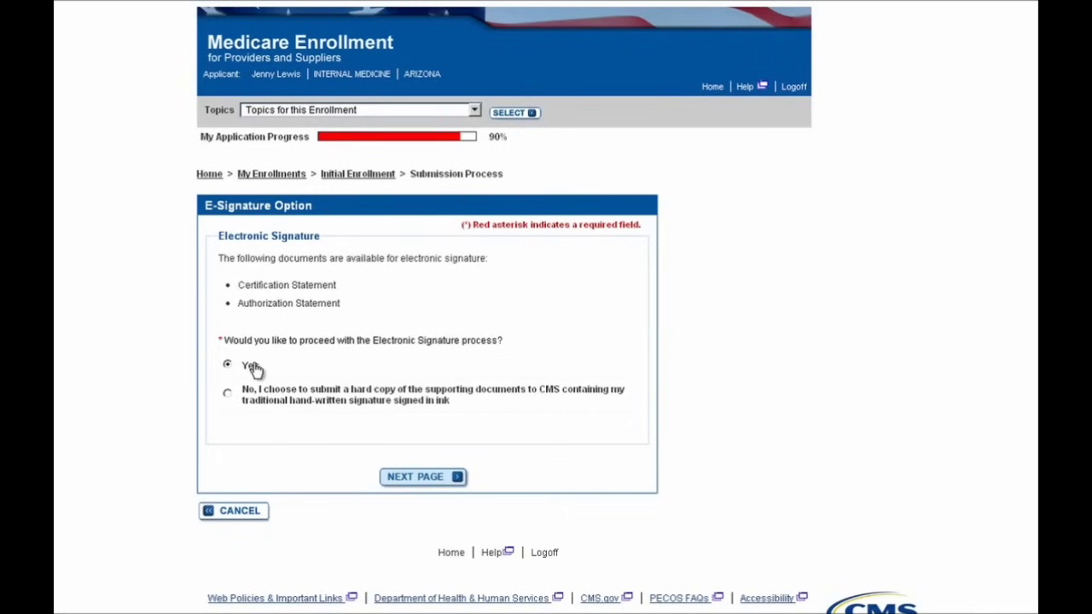
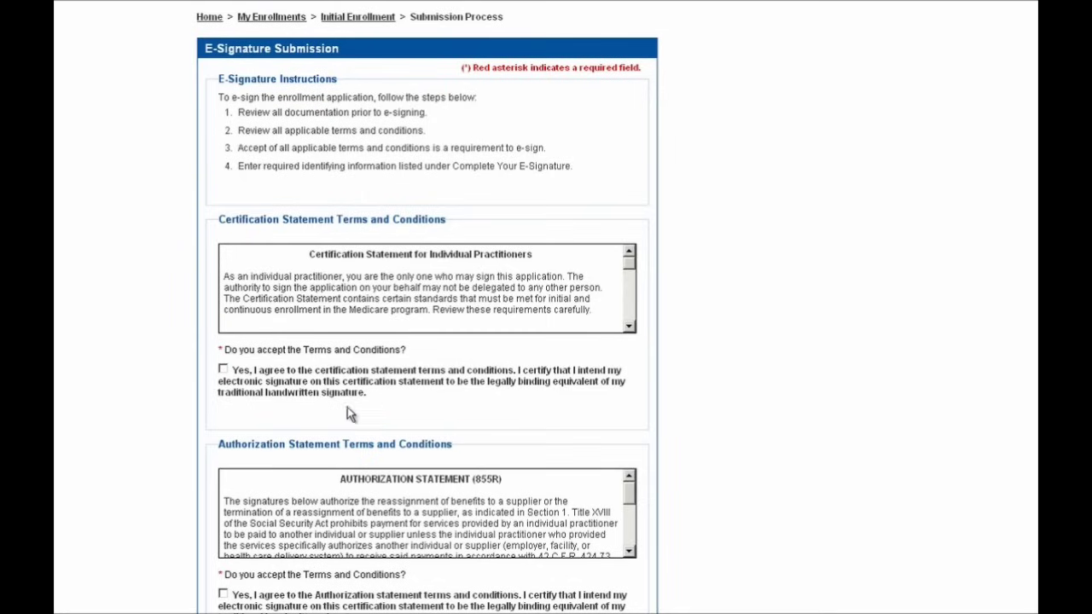
Tick 'Yes, I agree' under both the Certification Statement and the Authorization Statement.
{"action": "left_click", "coordinate": [223, 369]}
{"action": "scroll", "coordinate": [663, 418], "scroll_direction": "down", "scroll_amount": 1}
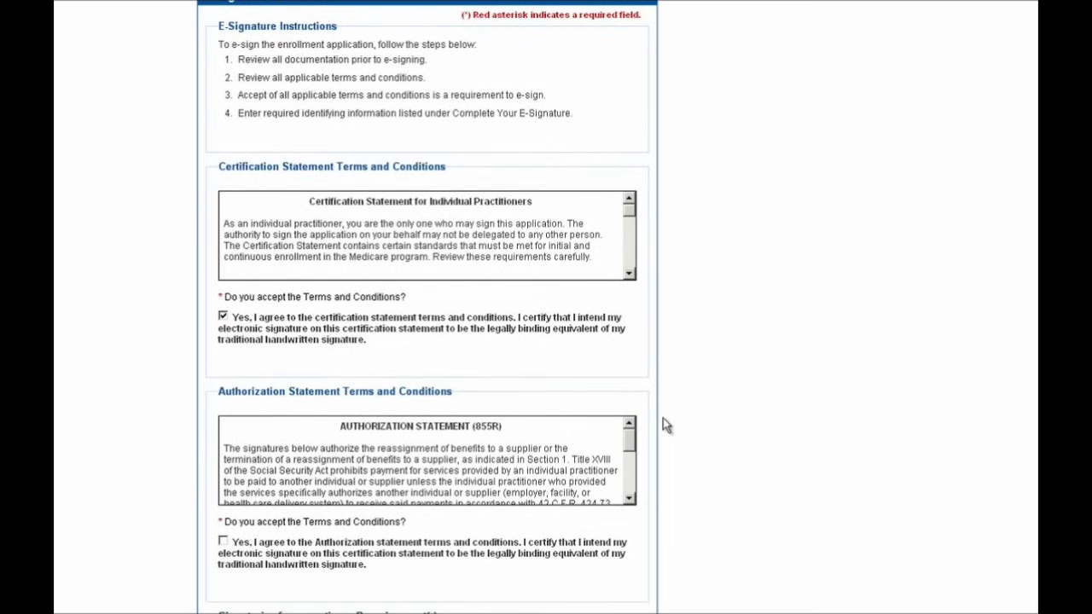
{"action": "left_click", "coordinate": [263, 552]}
{"action": "scroll", "coordinate": [671, 490], "scroll_direction": "down", "scroll_amount": 1}
{"action": "scroll", "coordinate": [670, 491], "scroll_direction": "down", "scroll_amount": 10}
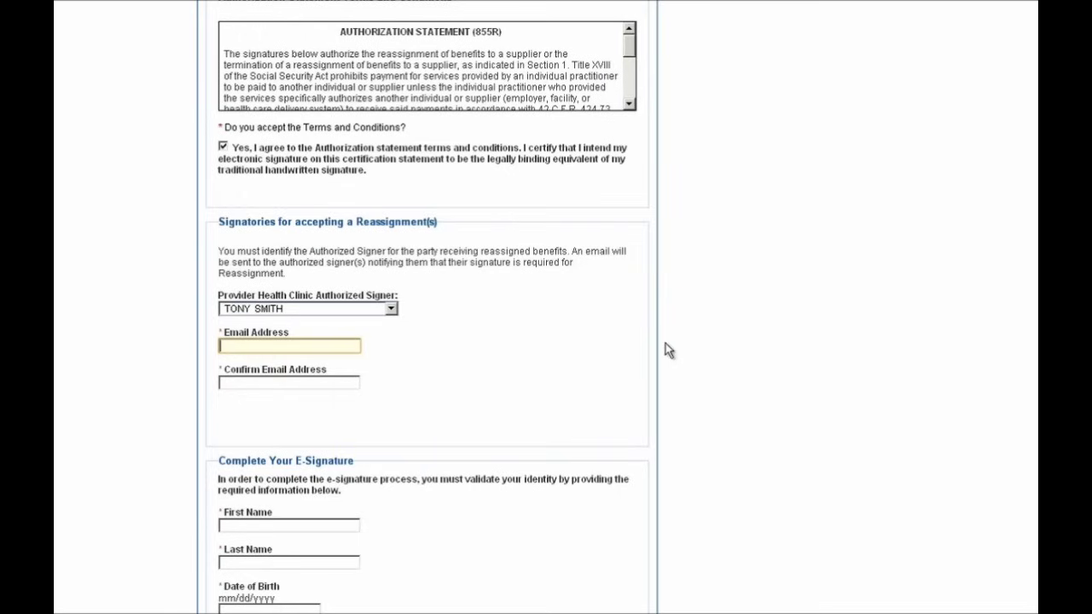
Select the Provider Health Clinic authorized signer and enter the signer's e-mail address.
{"action": "left_click", "coordinate": [337, 309]}
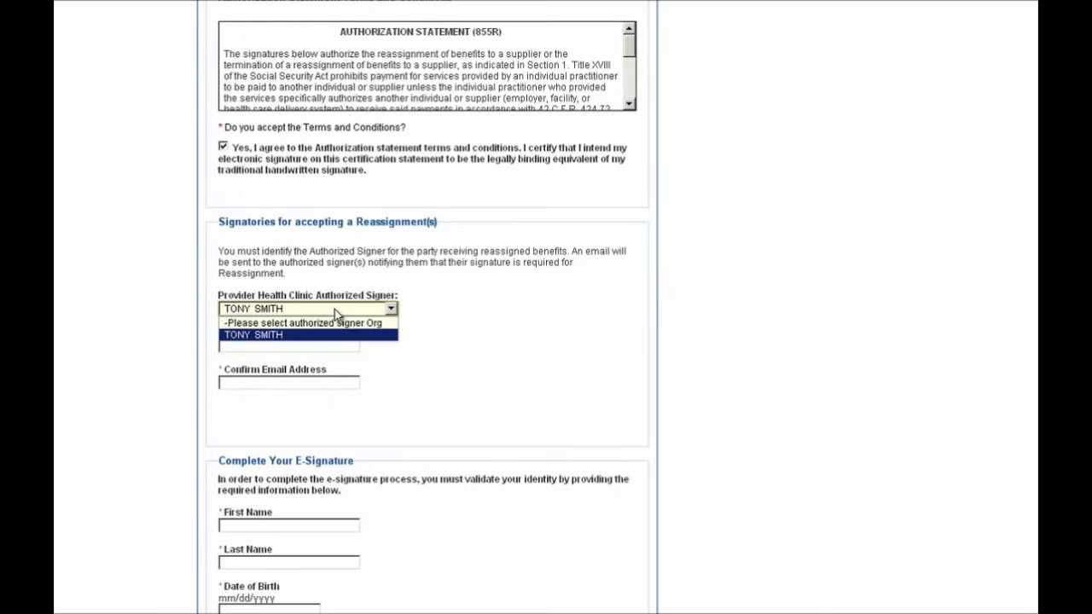
{"action": "left_click", "coordinate": [333, 335]}
{"action": "left_click", "coordinate": [309, 345]}
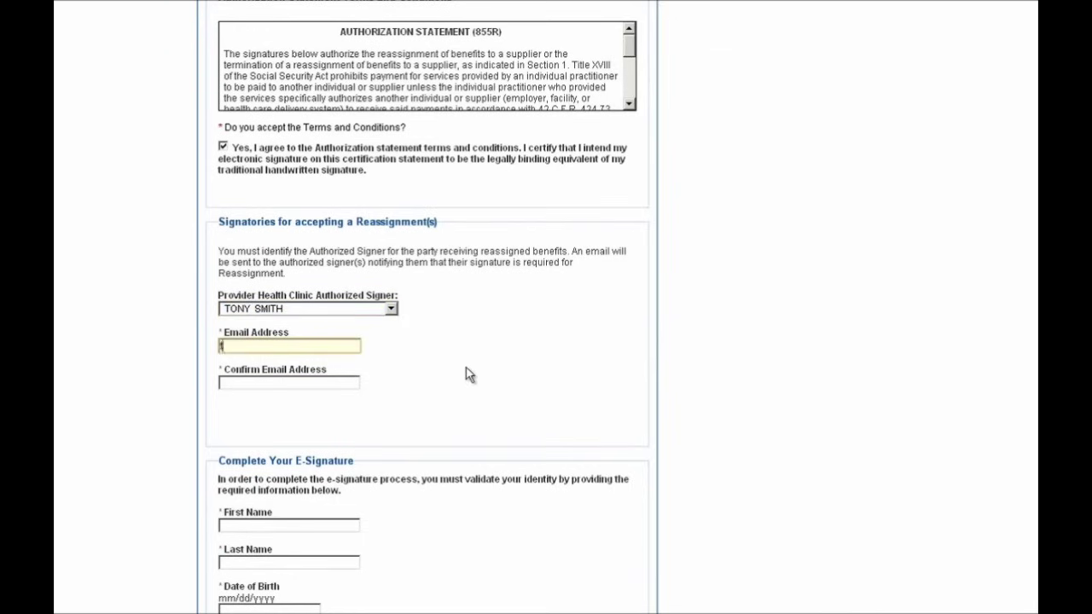
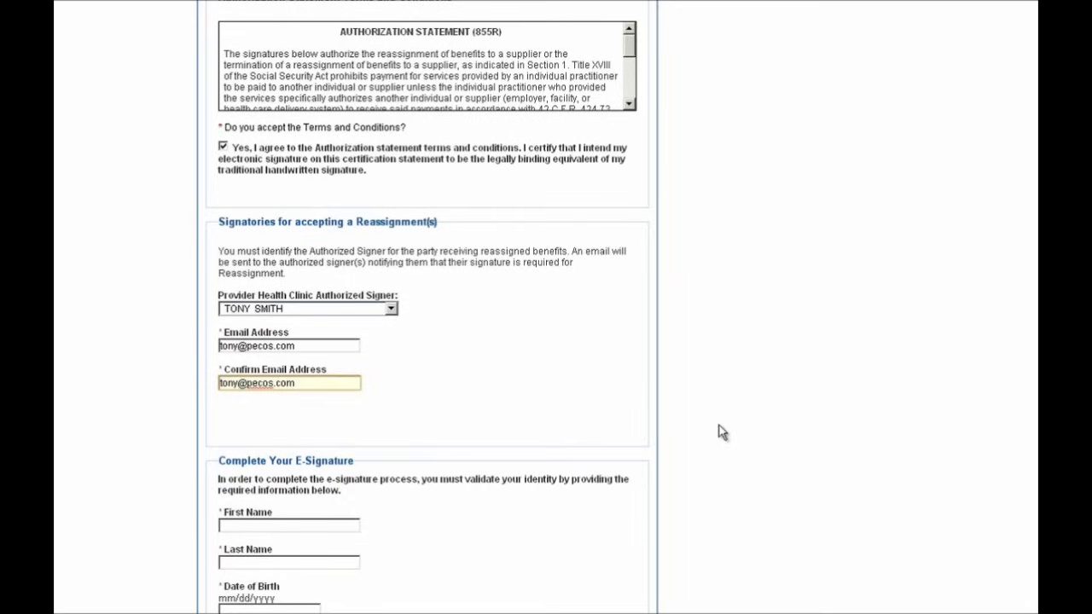
{"action": "scroll", "coordinate": [719, 433], "scroll_direction": "down", "scroll_amount": 3}
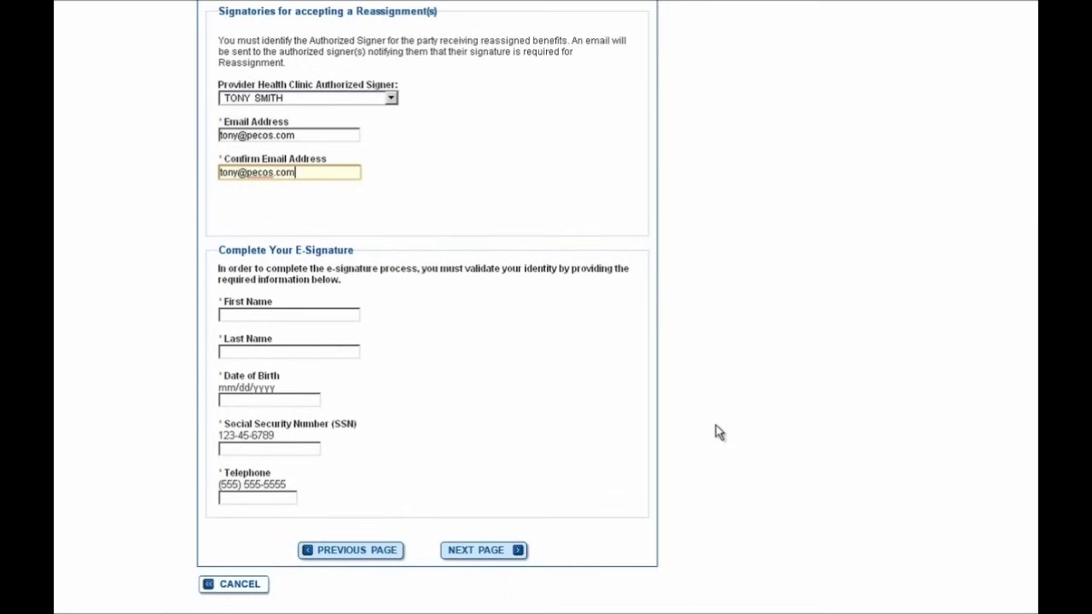
Enter the signer's first and last name, autofill the remaining identity fields, and continue to the Submission Page.
{"action": "left_click", "coordinate": [340, 315]}
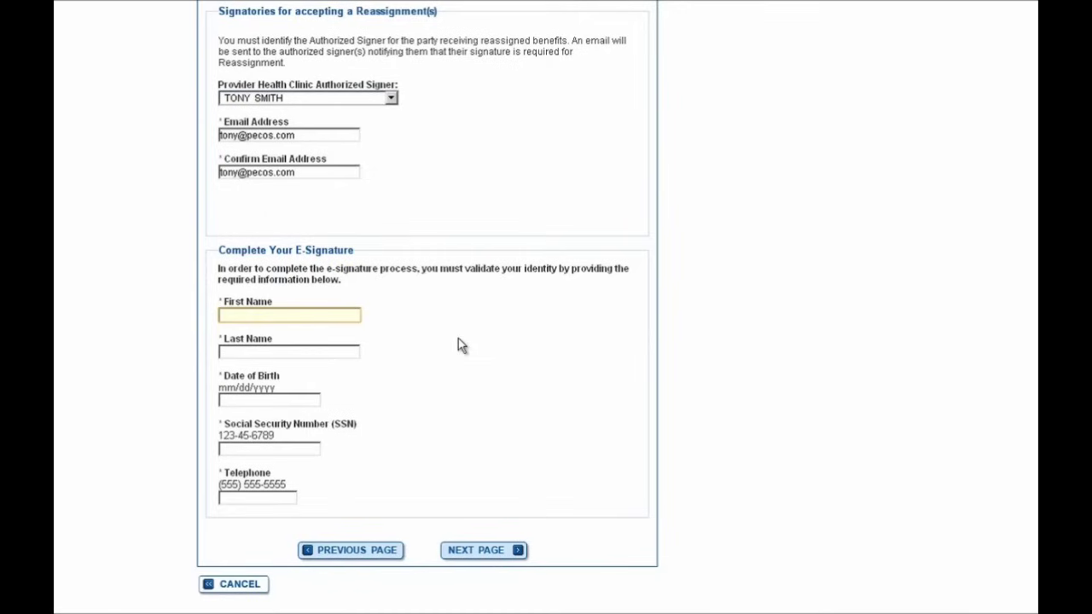
{"action": "key", "text": "Tab"}
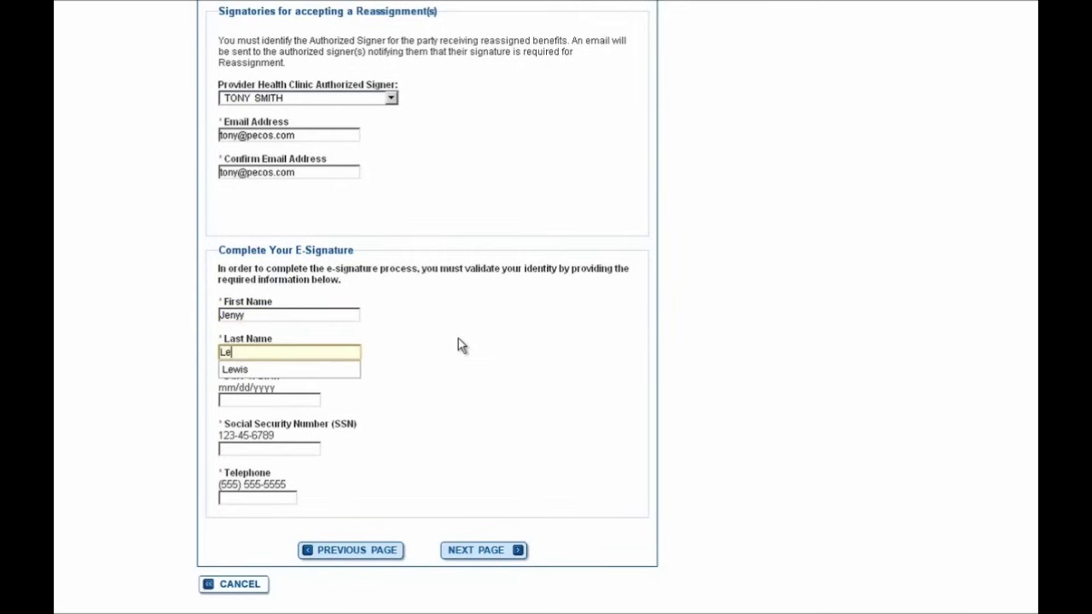
{"action": "key", "text": "Down"}
{"action": "key", "text": "Return"}
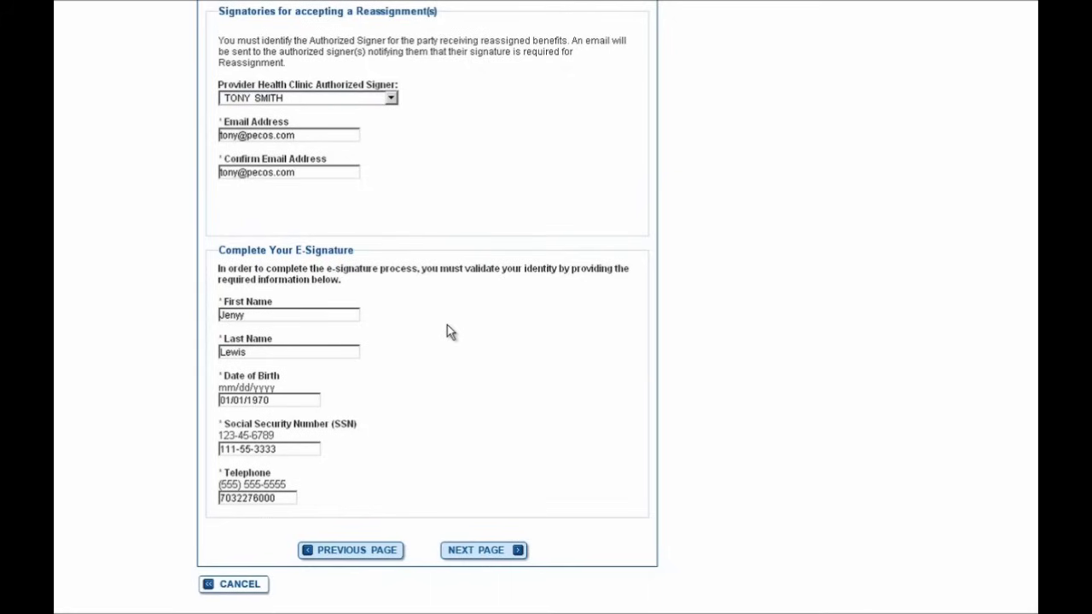
{"action": "left_click", "coordinate": [477, 555]}
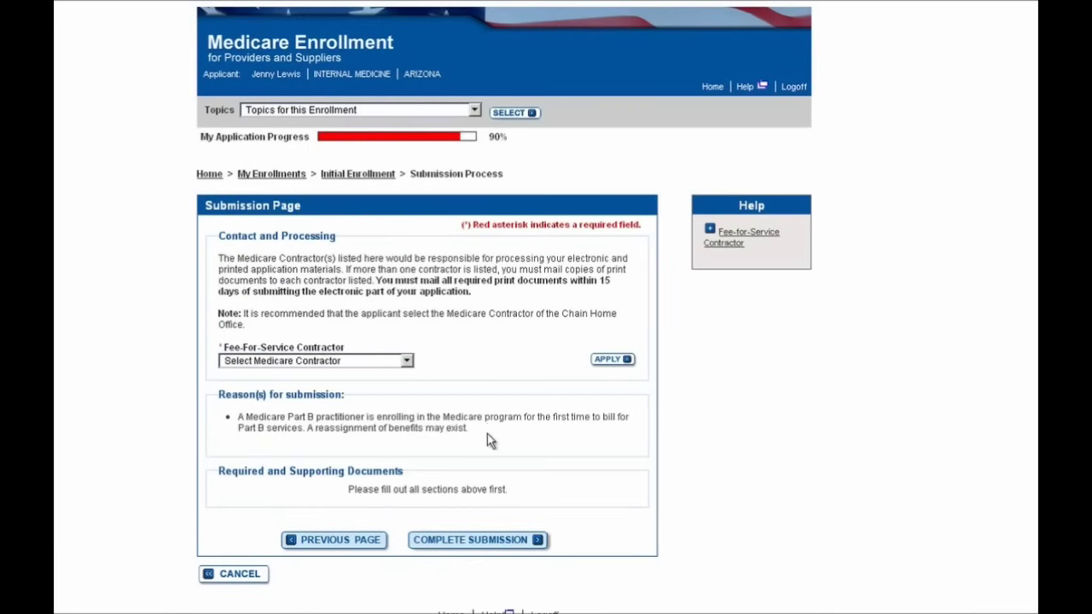
Apply NORIDIAN ADMINISTRATIVE SERVICES as contractor, then review the required and supporting documents lists.
{"action": "left_click", "coordinate": [382, 362]}
{"action": "left_click", "coordinate": [375, 388]}
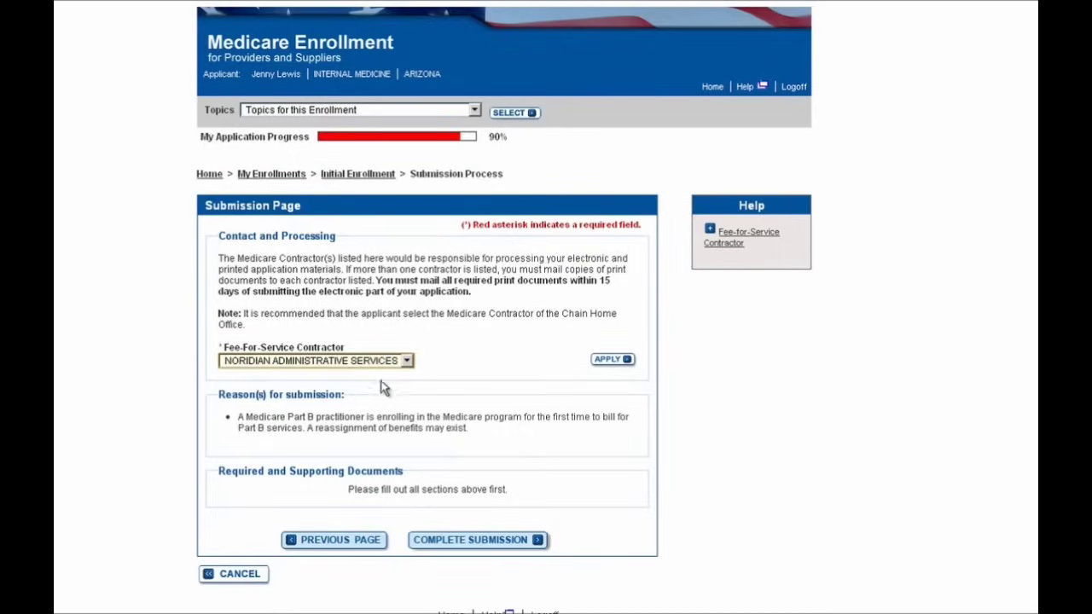
{"action": "left_click", "coordinate": [607, 360]}
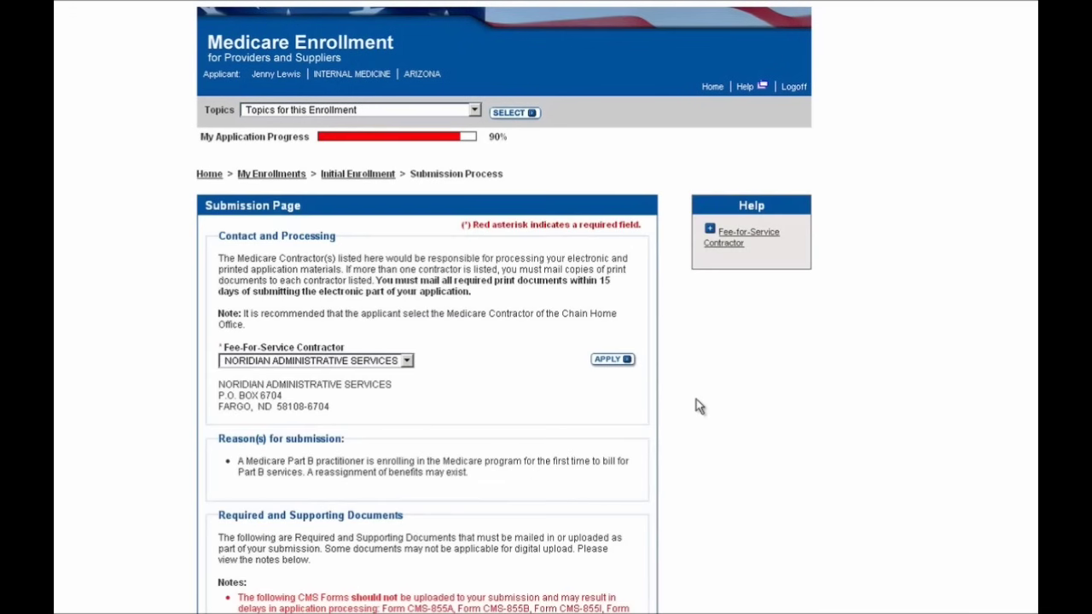
{"action": "scroll", "coordinate": [696, 399], "scroll_direction": "down", "scroll_amount": 3}
{"action": "scroll", "coordinate": [699, 403], "scroll_direction": "down", "scroll_amount": 1}
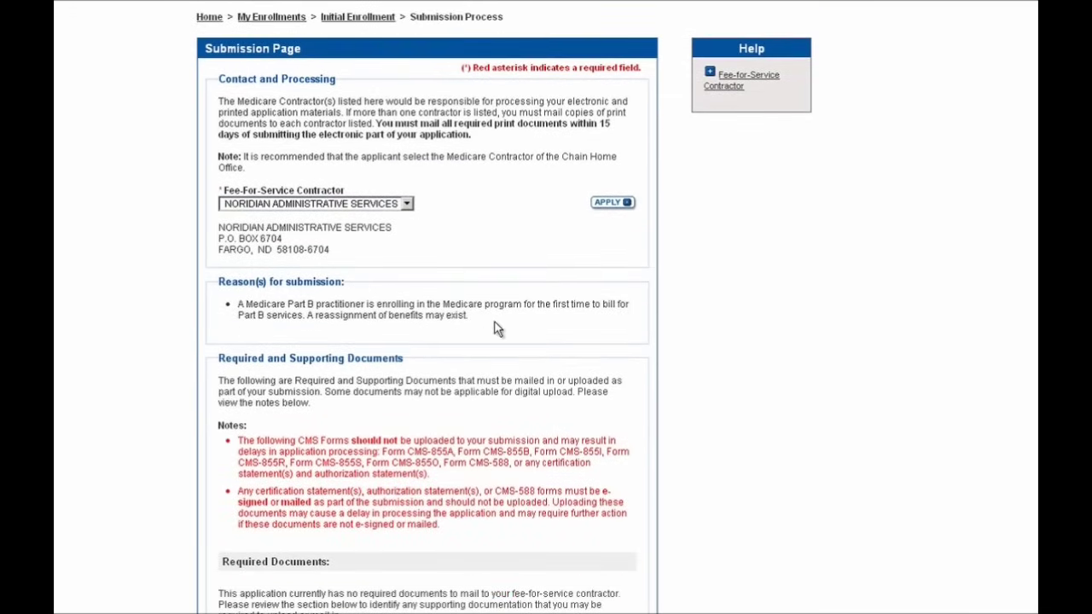
{"action": "scroll", "coordinate": [694, 346], "scroll_direction": "down", "scroll_amount": 1}
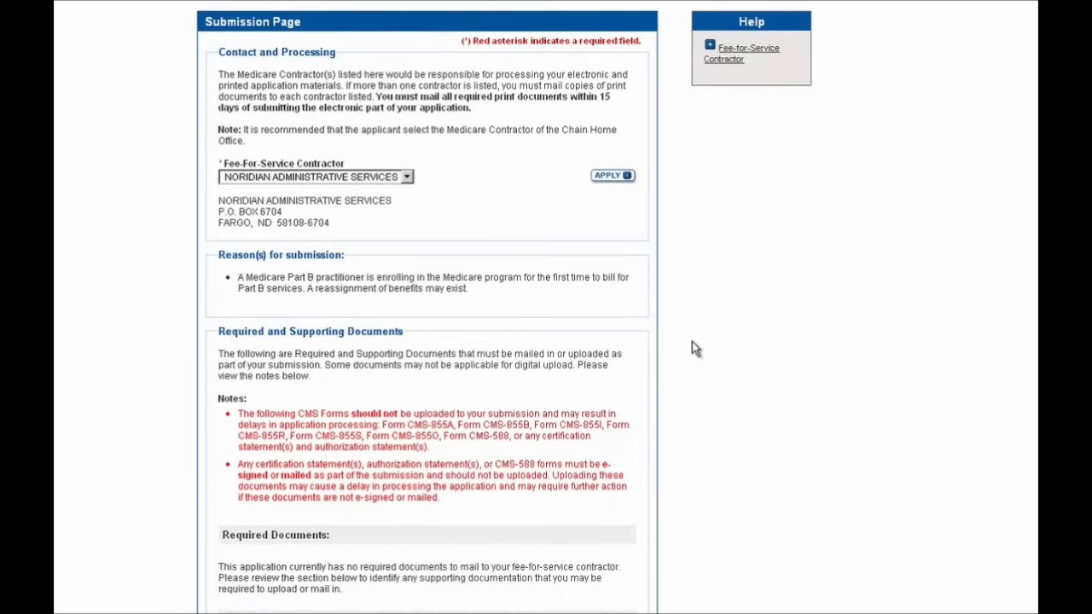
{"action": "scroll", "coordinate": [692, 342], "scroll_direction": "down", "scroll_amount": 5}
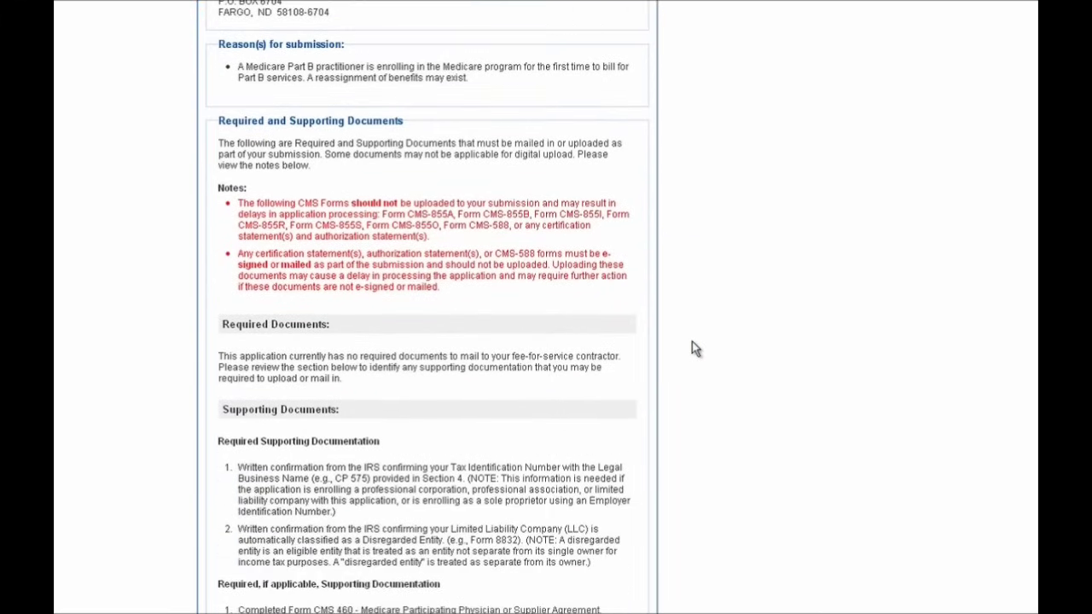
{"action": "scroll", "coordinate": [692, 342], "scroll_direction": "down", "scroll_amount": 8}
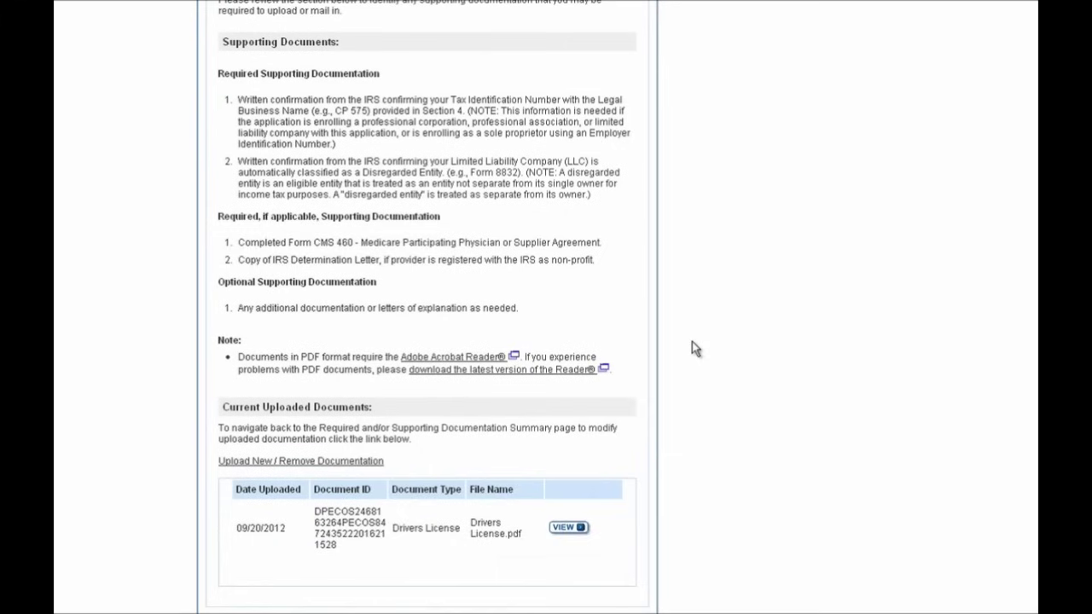
{"action": "scroll", "coordinate": [692, 348], "scroll_direction": "down", "scroll_amount": 2}
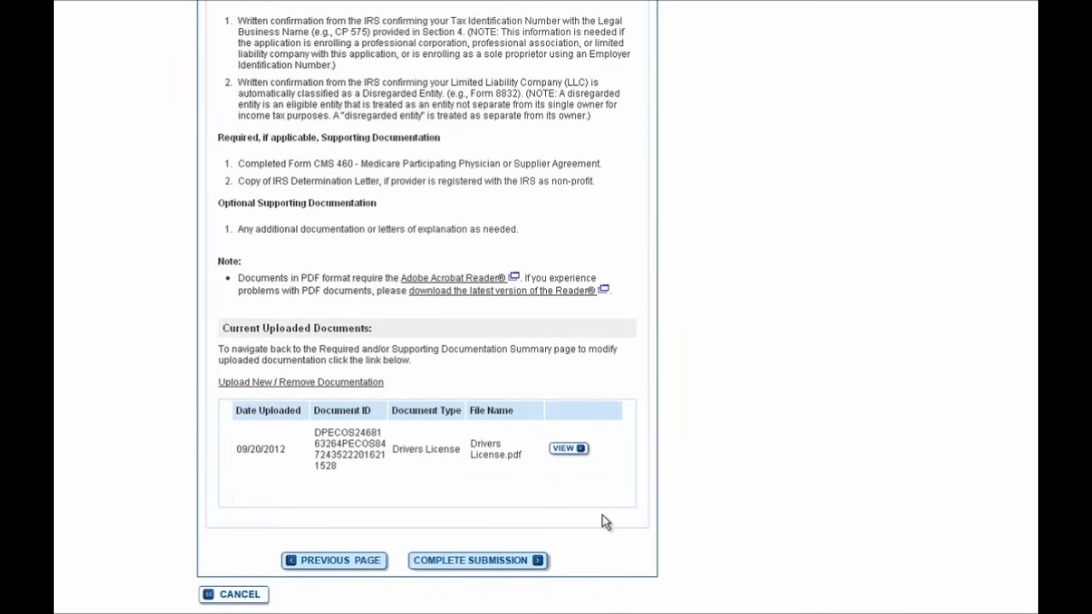
Complete the submission and acknowledge the IMPORTANT alert to view the tracking ID confirmation.
{"action": "left_click", "coordinate": [460, 563]}
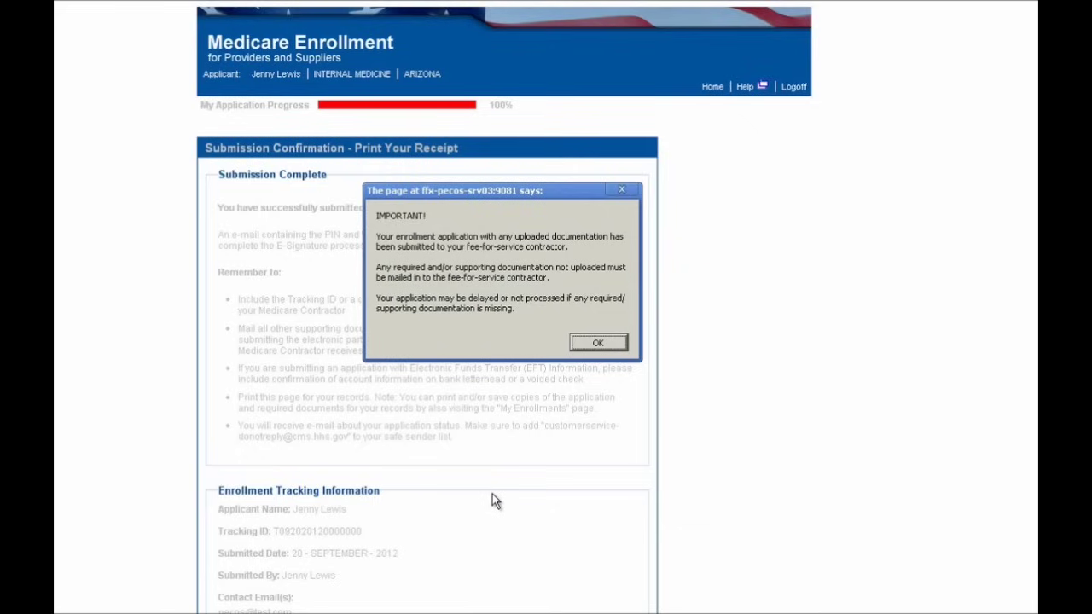
{"action": "left_click", "coordinate": [598, 343]}
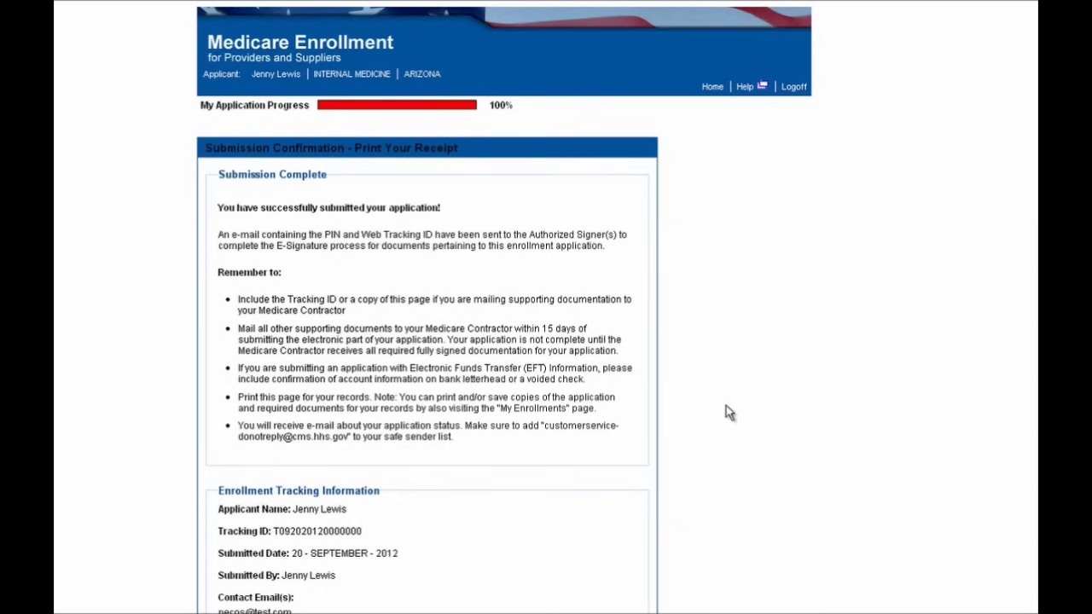
{"action": "scroll", "coordinate": [726, 413], "scroll_direction": "down", "scroll_amount": 1}
{"action": "scroll", "coordinate": [726, 413], "scroll_direction": "up", "scroll_amount": 1}
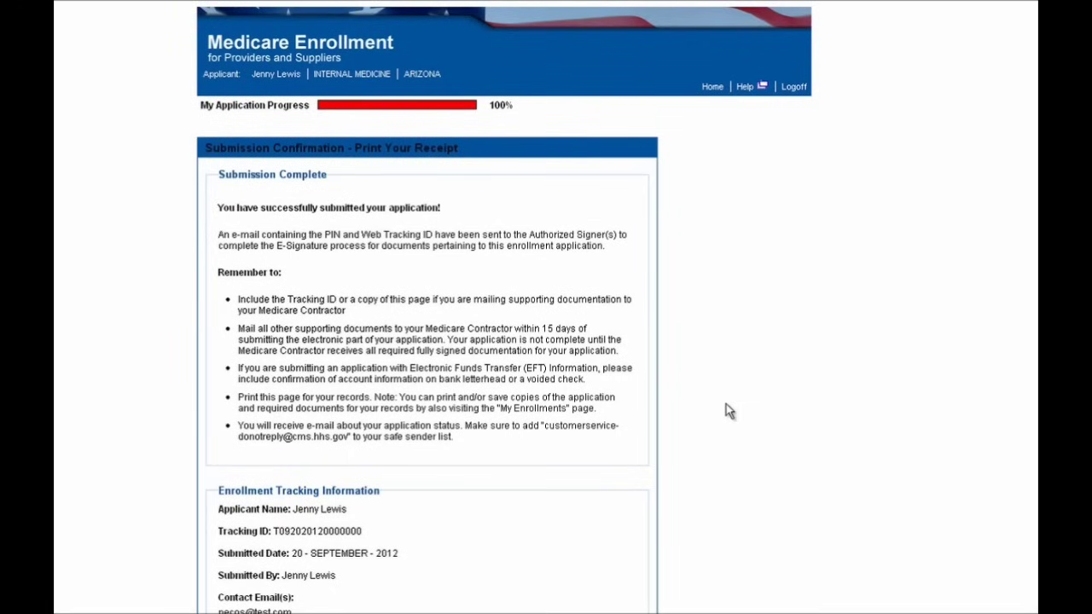